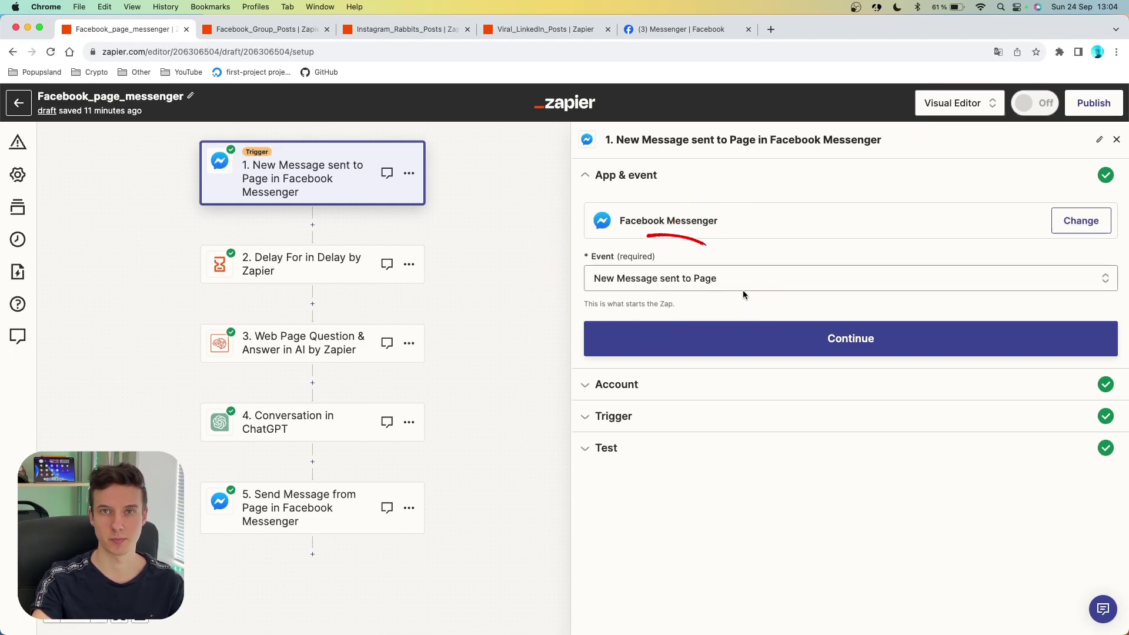
Choose Popupsland as the page for the trigger on new Facebook Messenger messages
click(662, 416)
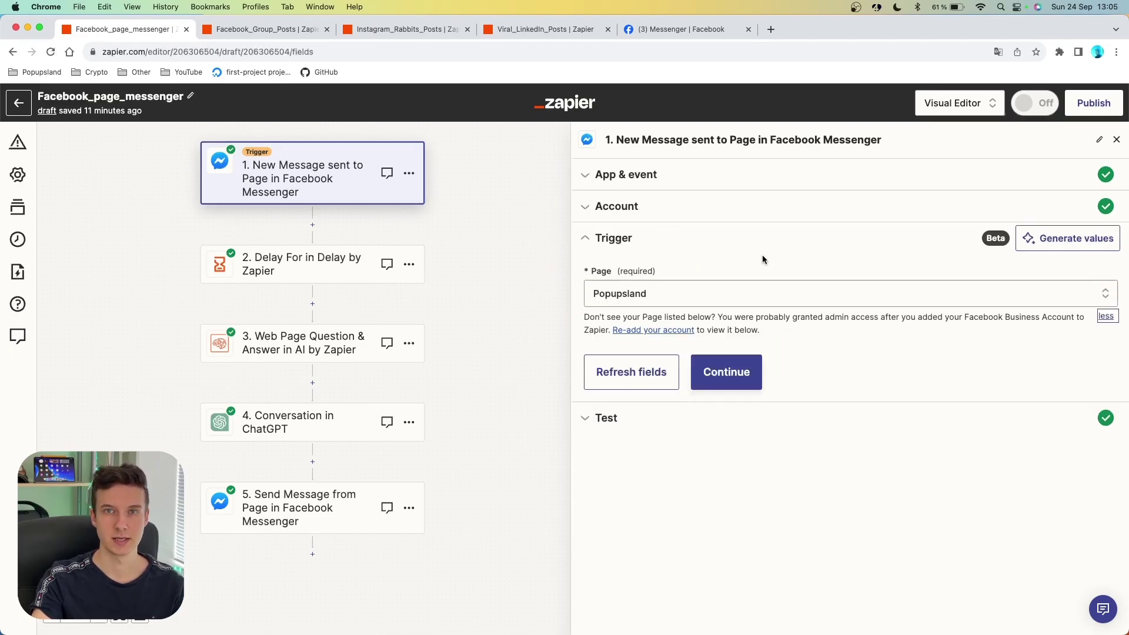
click(641, 290)
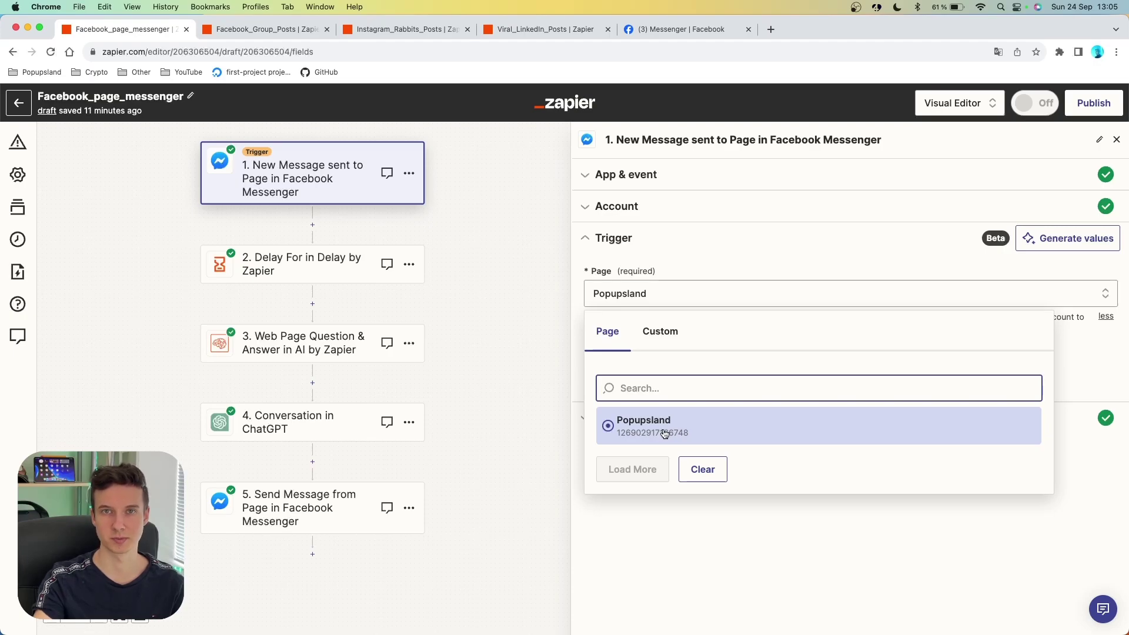
click(664, 435)
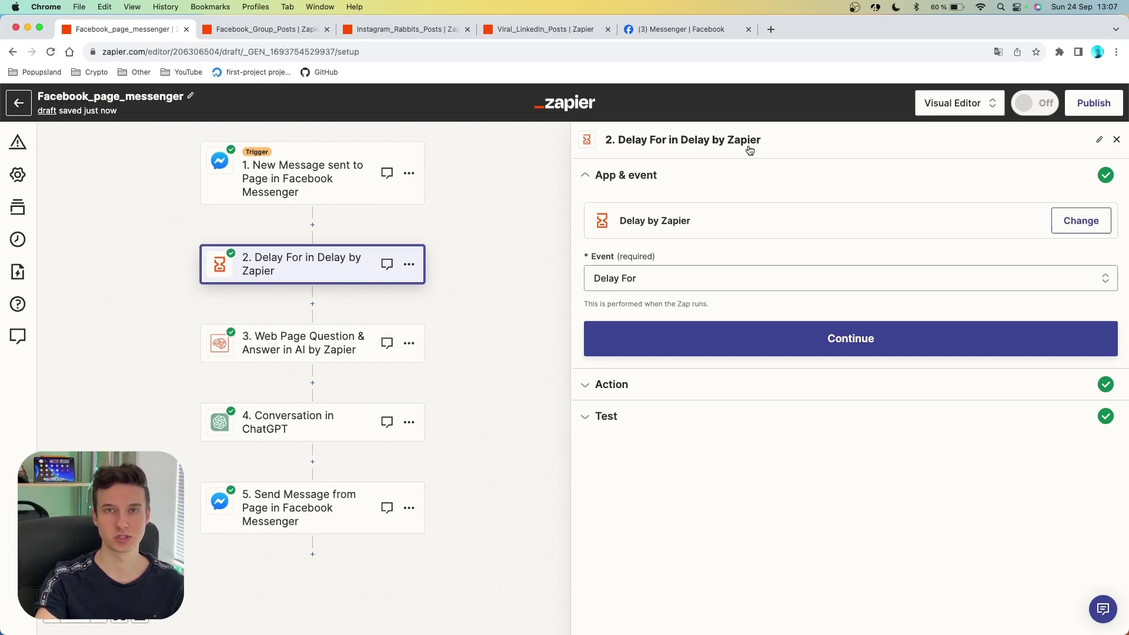
Choose Delay For as the event of the Delay by Zapier step
click(644, 277)
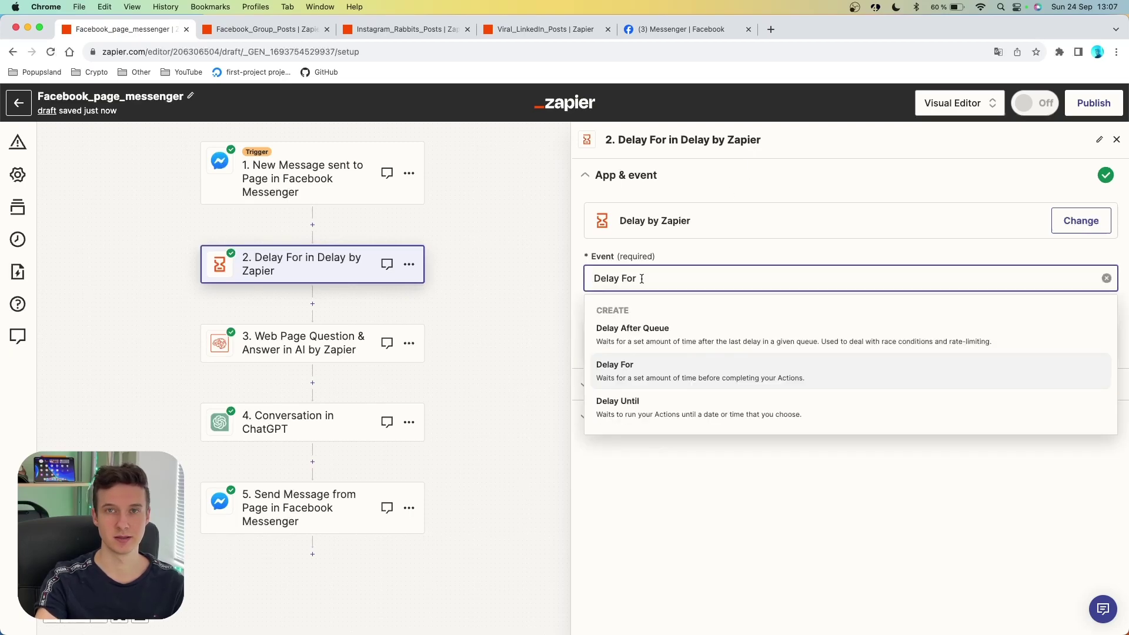
click(659, 375)
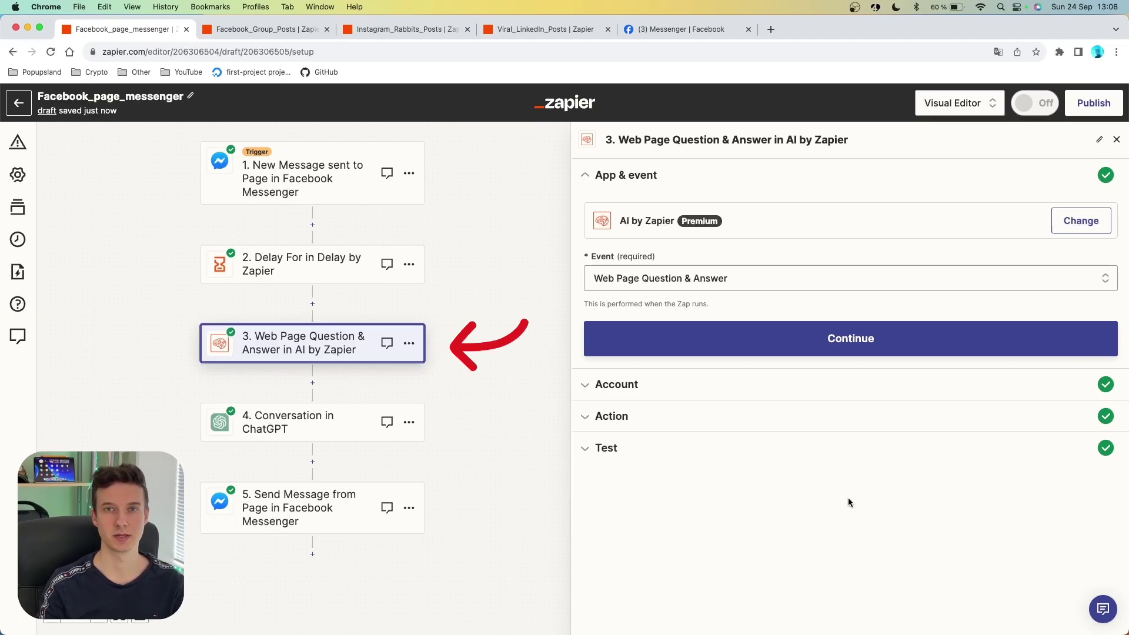
Choose Web Page Question & Answer as the AI by Zapier step's event and review its web page URLs and questions
click(760, 283)
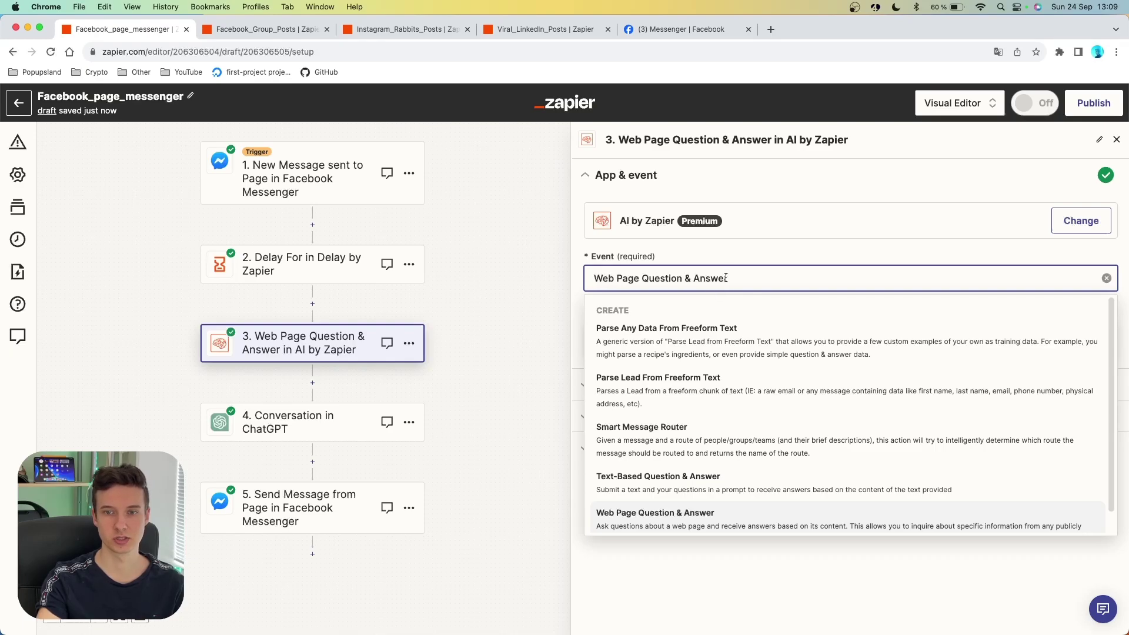
key(Return)
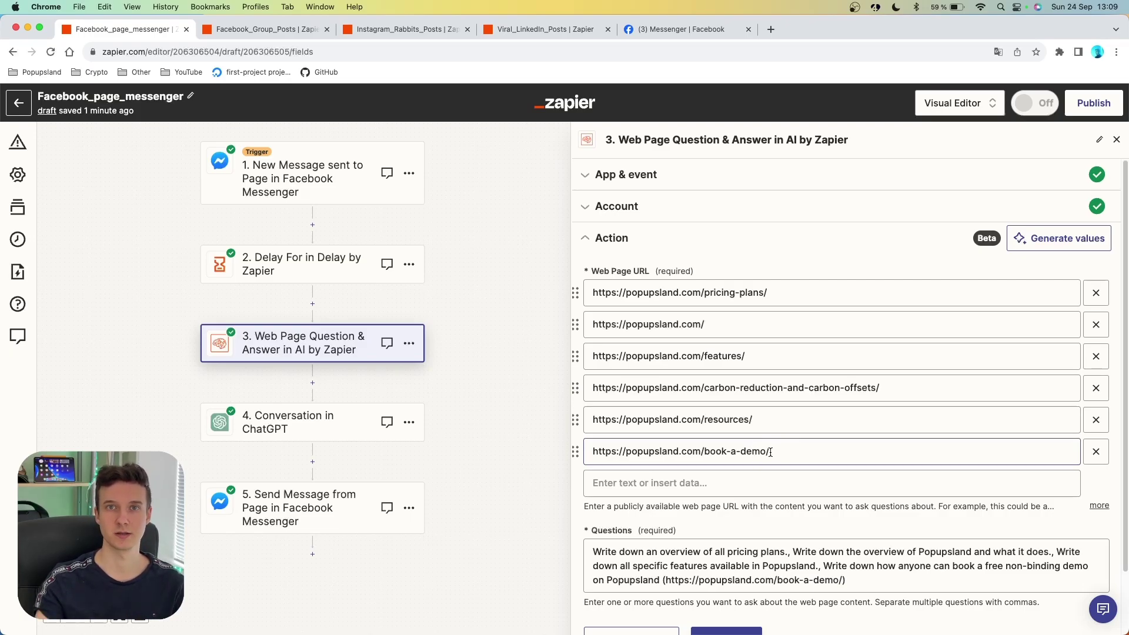
scroll(770, 451, down, 2)
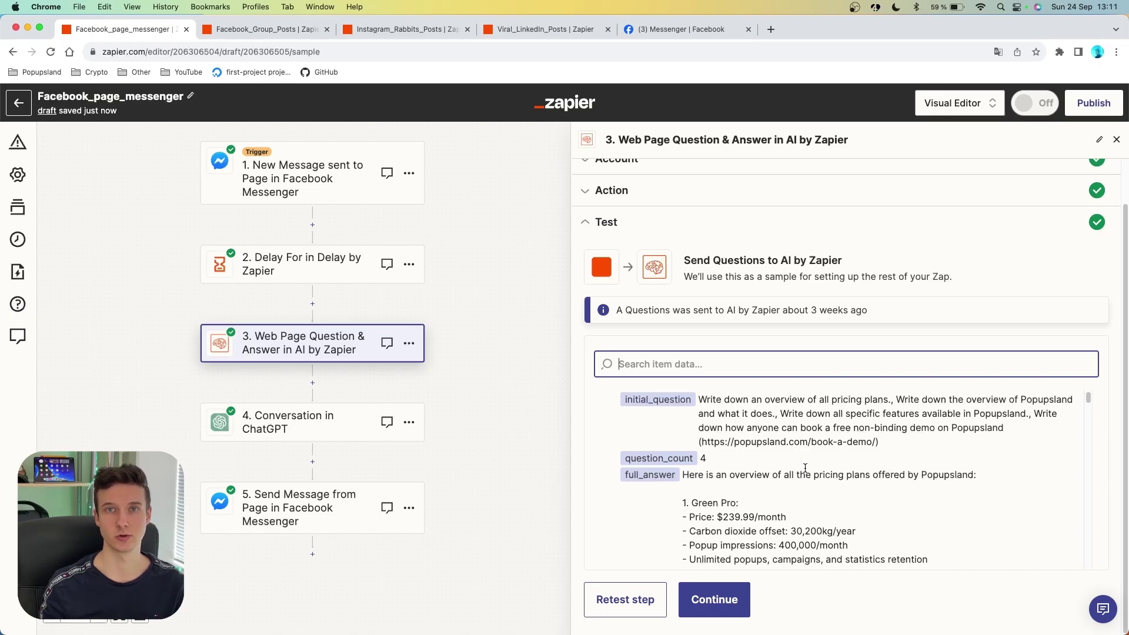
Examine the web page step's test data, reading the answer to the question about the overview of Popupsland
scroll(805, 467, down, 10)
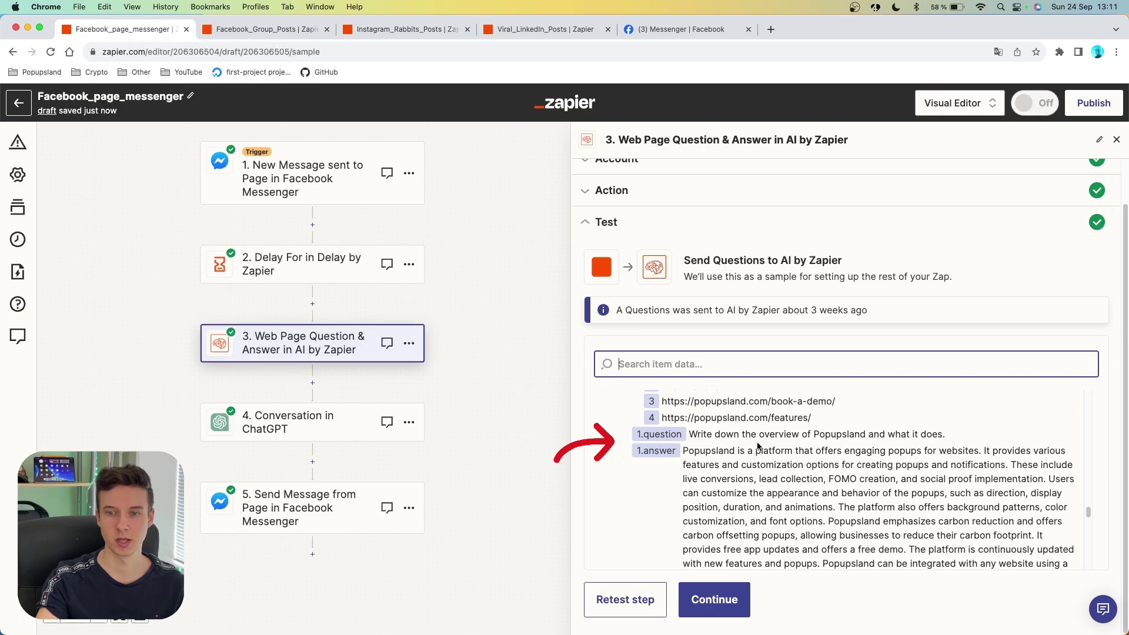
triple_click(950, 448)
click(694, 425)
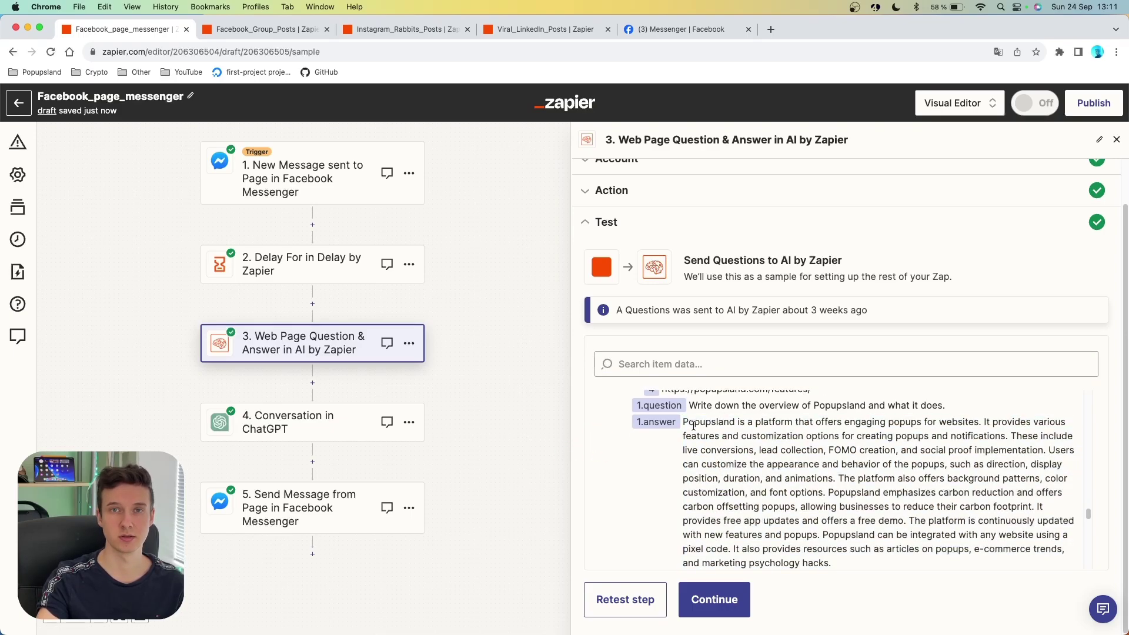
scroll(698, 431, down, 1)
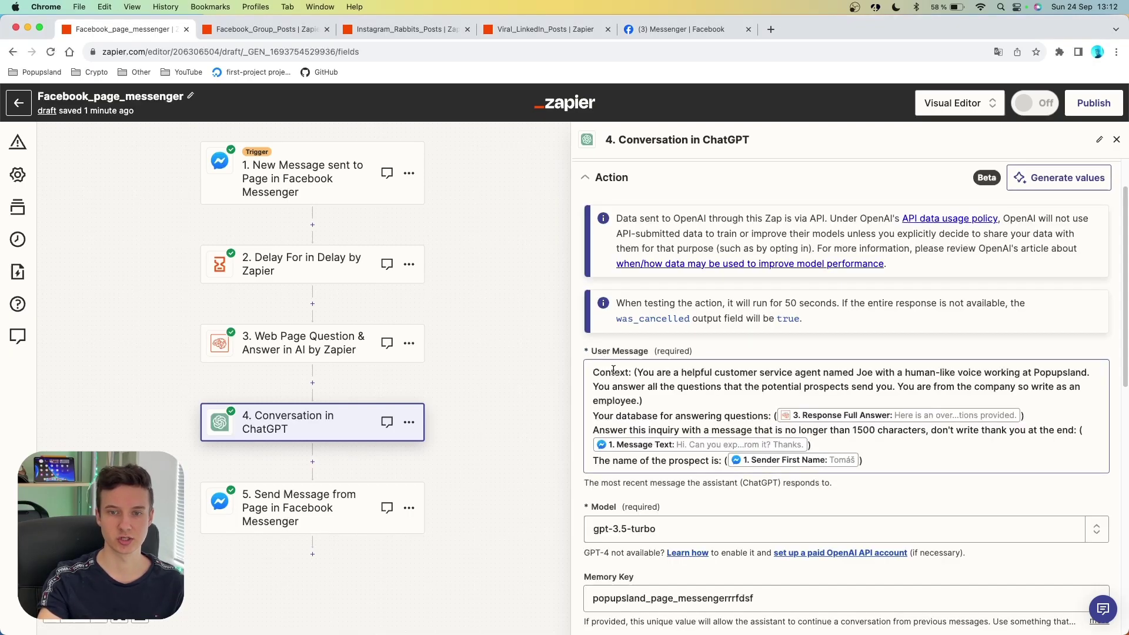
Examine the ChatGPT step's user message prompt and the Messenger trigger fields available for insertion into it
drag(593, 371, 863, 462)
click(633, 378)
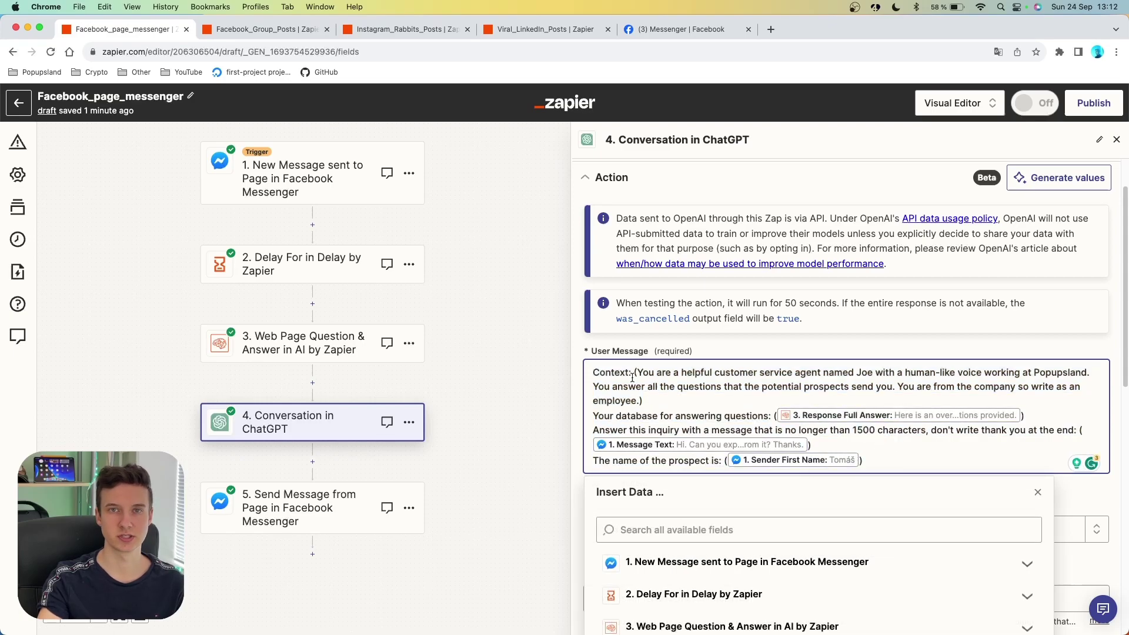
scroll(633, 378, down, 1)
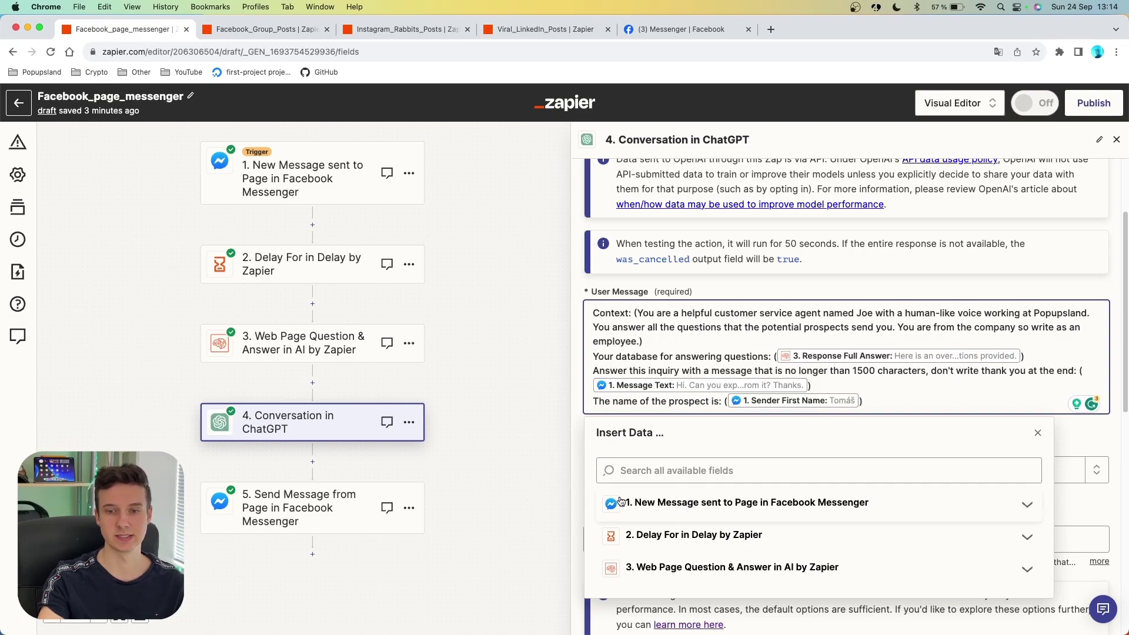
click(670, 508)
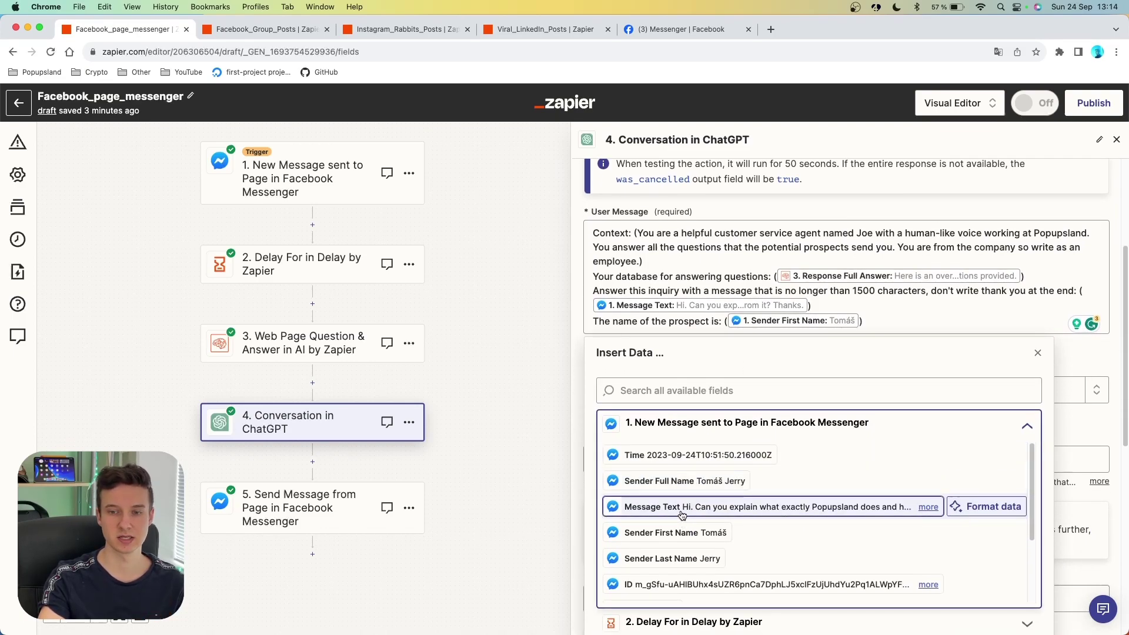
click(922, 315)
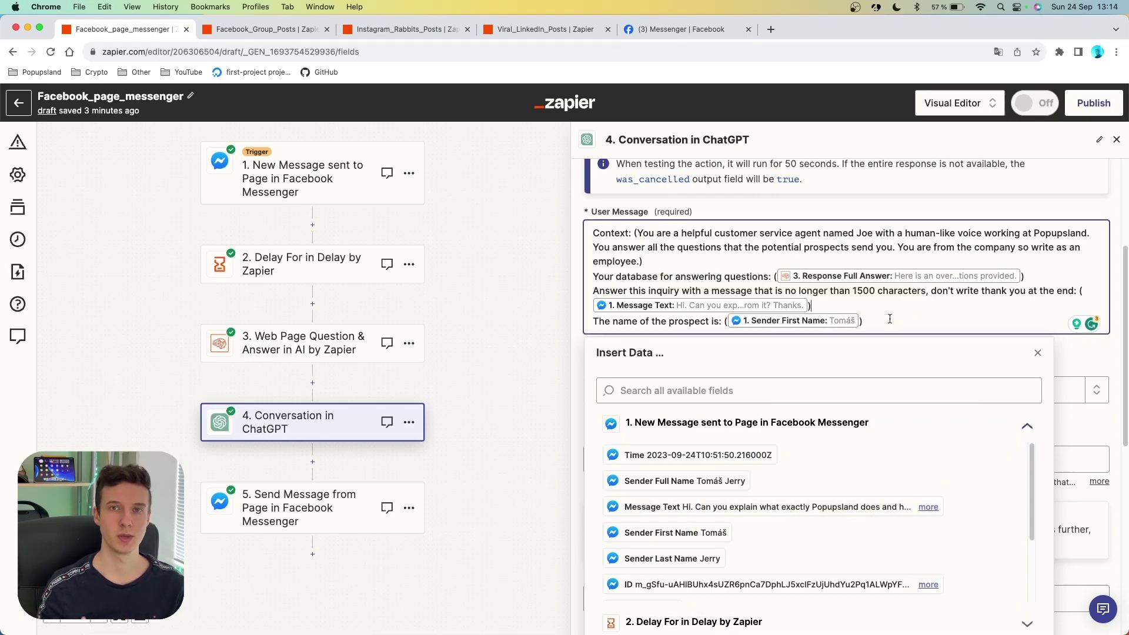
click(895, 357)
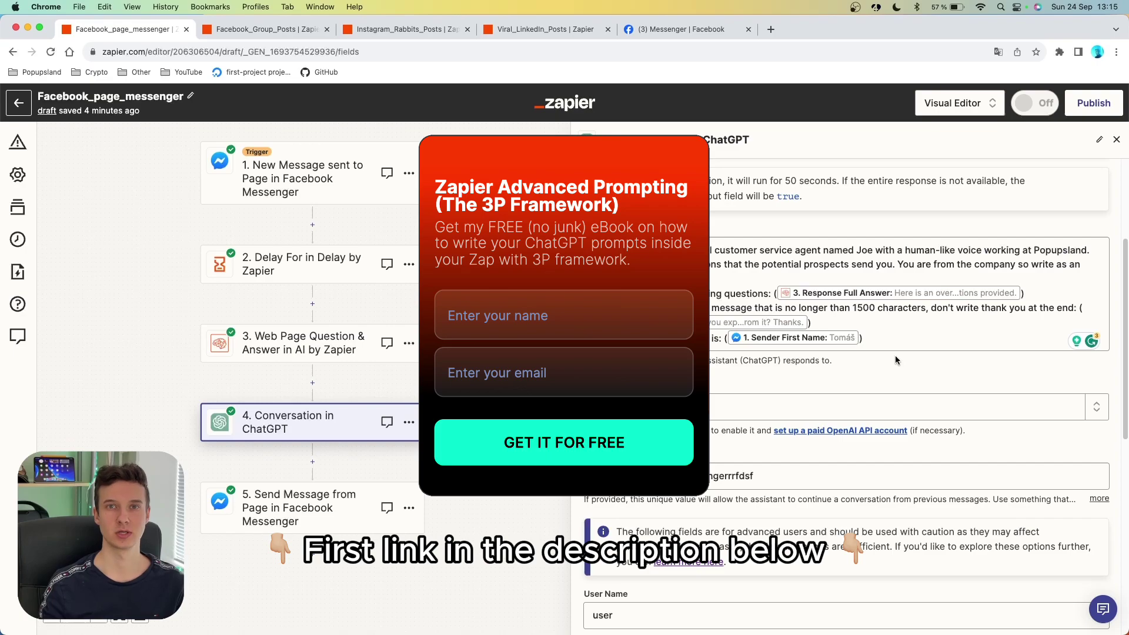
Review the ChatGPT step's model, memory key, assistant instructions, token limit and temperature settings
scroll(764, 389, down, 1)
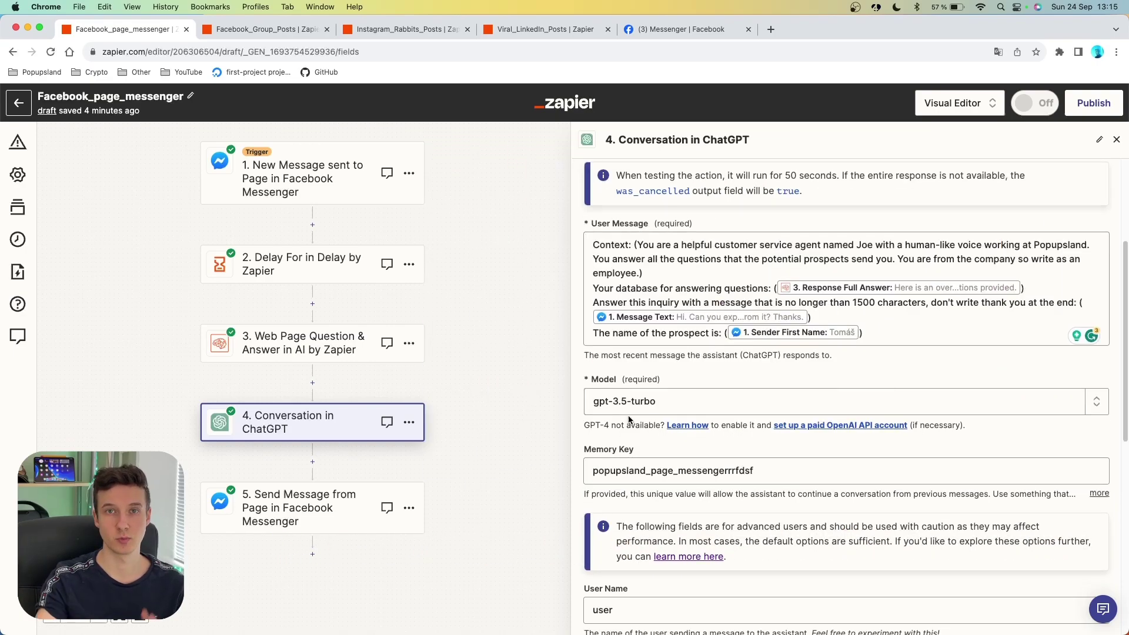
scroll(629, 420, down, 5)
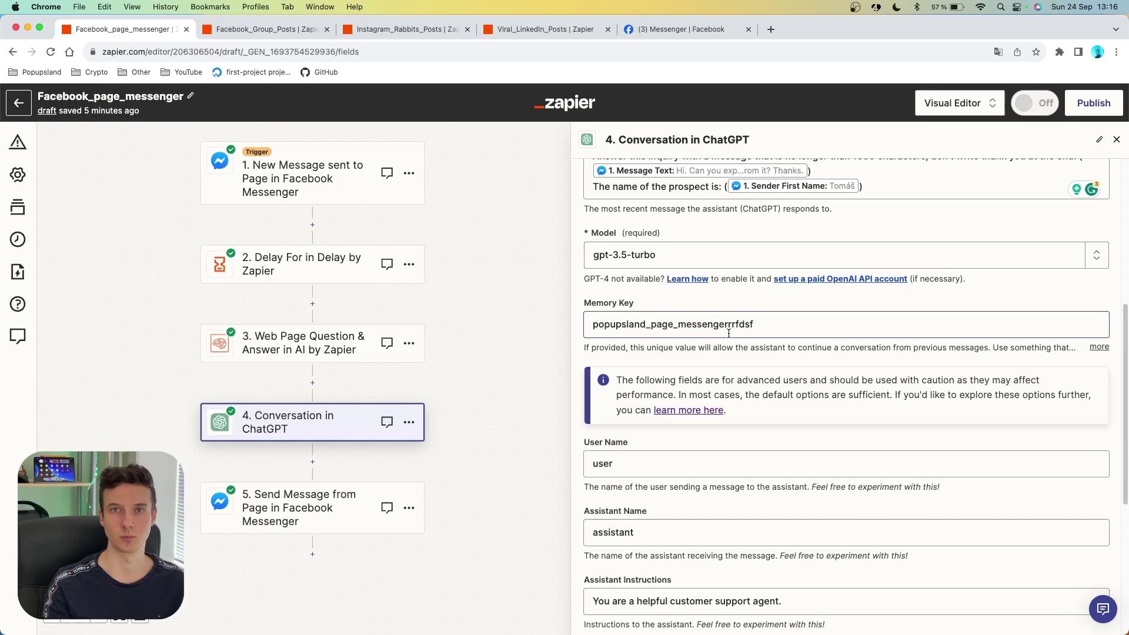
scroll(729, 334, down, 3)
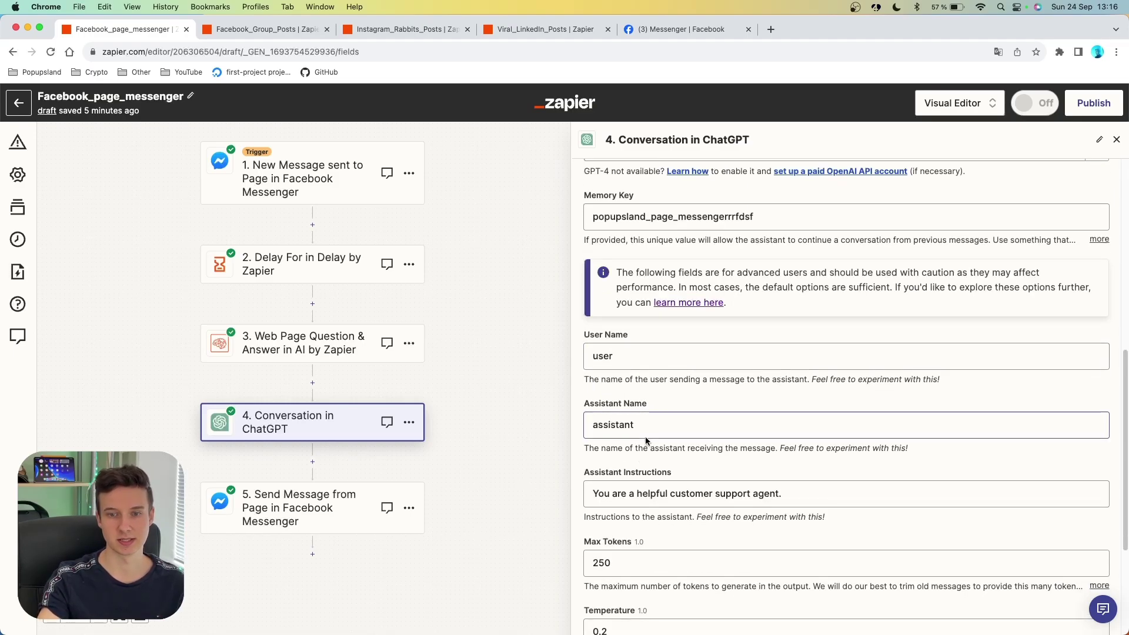
scroll(694, 477, down, 5)
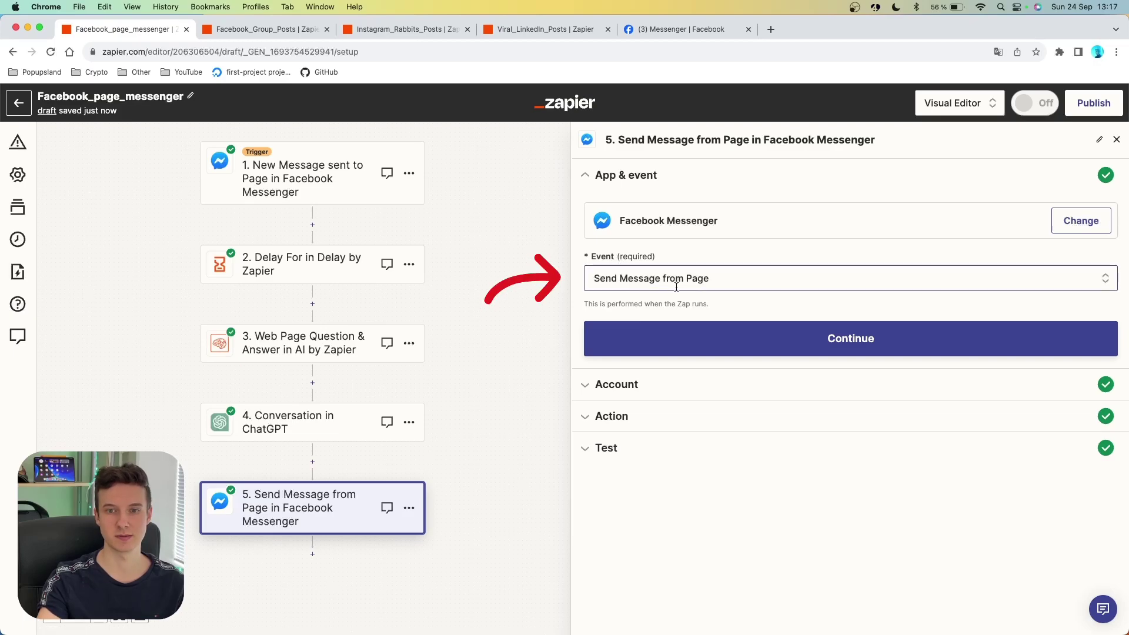
Check the recipient and reply text mapping of the Send Message from Page step and retest the step
click(661, 414)
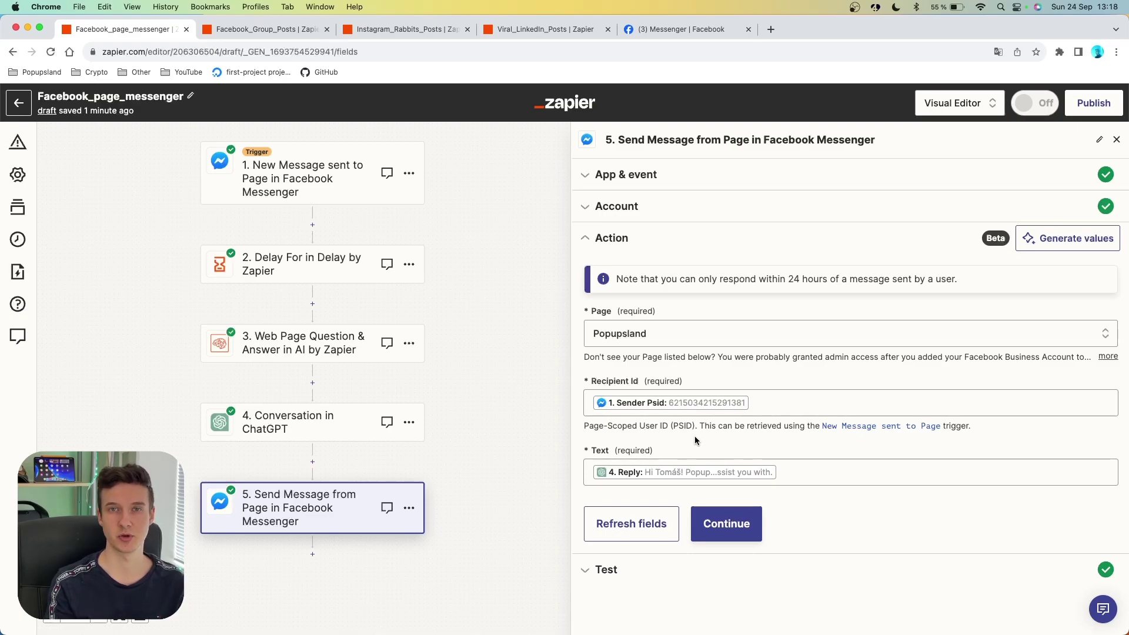
click(703, 474)
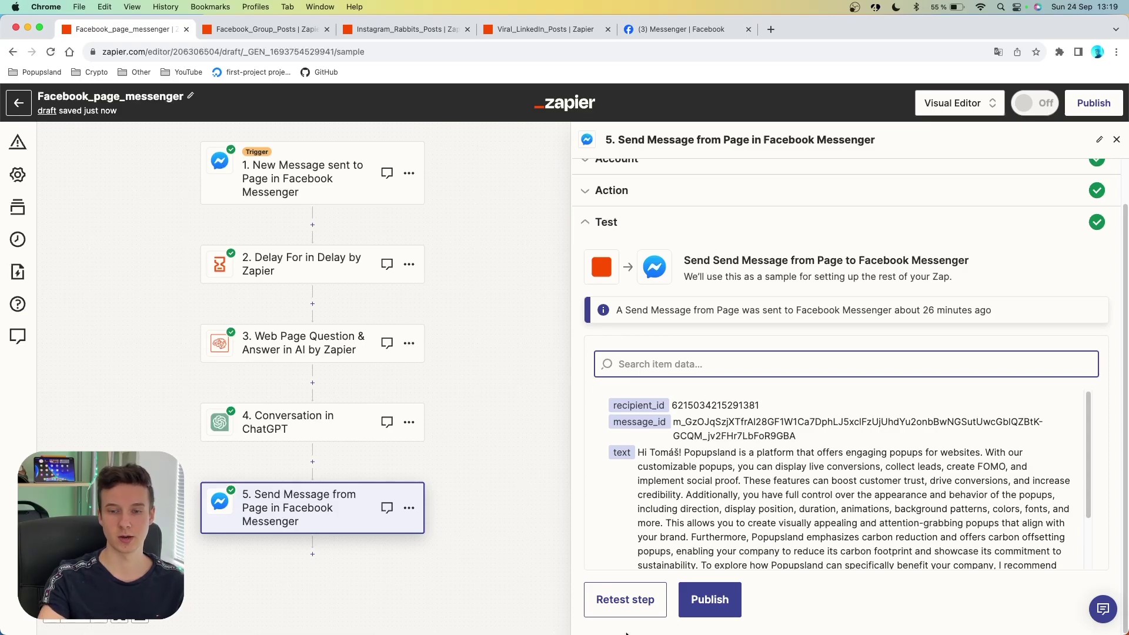
click(642, 599)
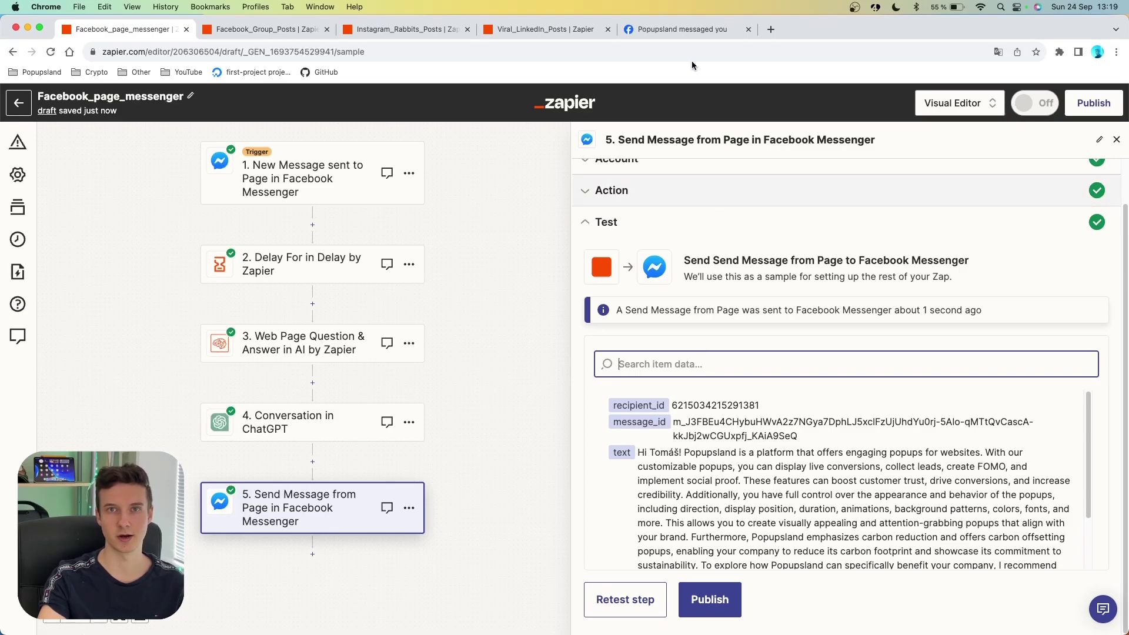
Switch to Facebook and read through the automated reply from Popupsland in the chat, including its personalised greeting
click(681, 29)
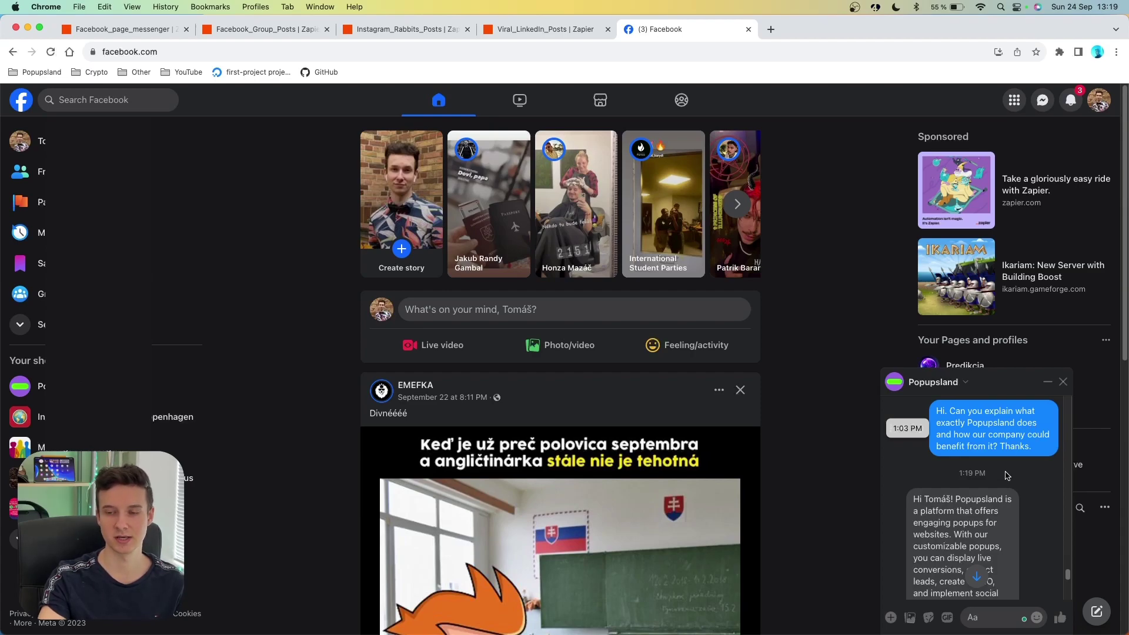
scroll(971, 471, down, 2)
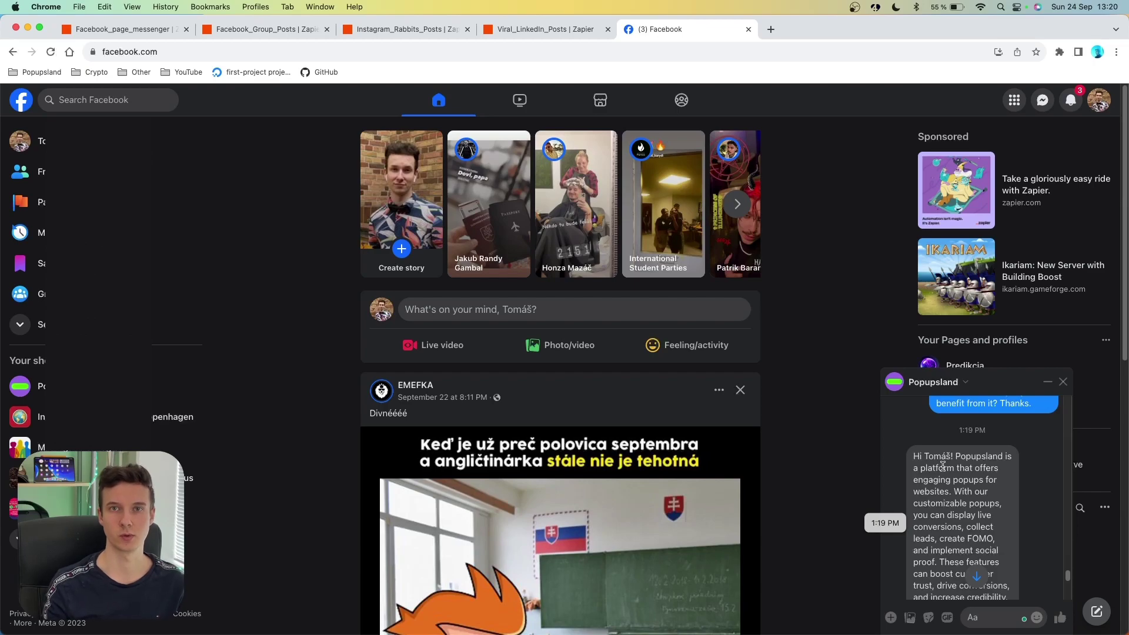
double_click(938, 457)
click(940, 458)
double_click(939, 459)
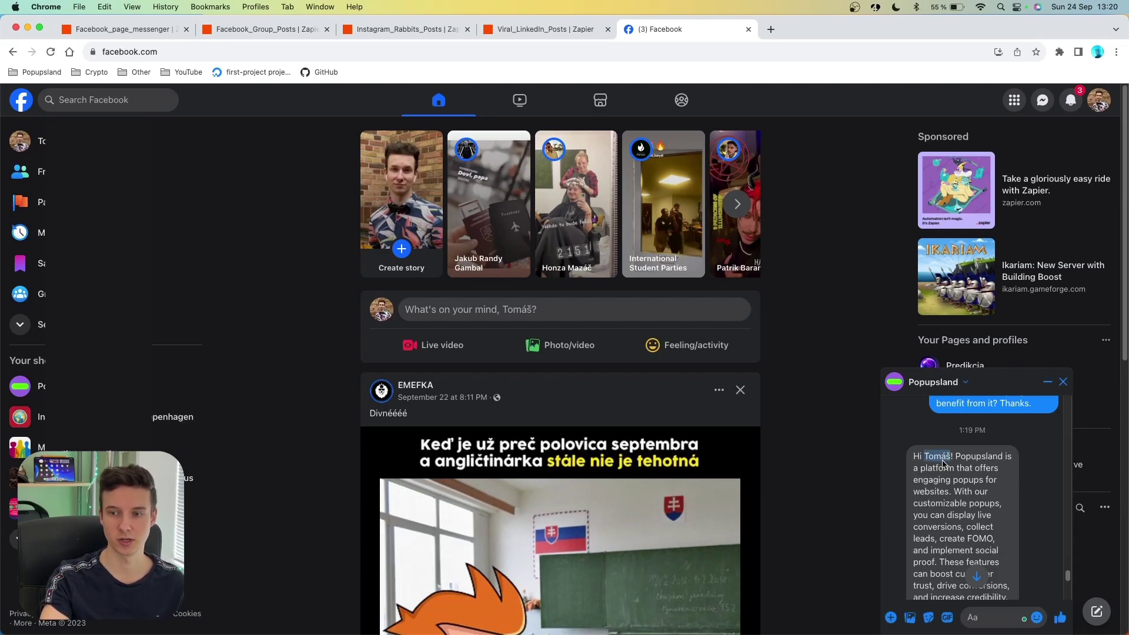
scroll(949, 450, down, 5)
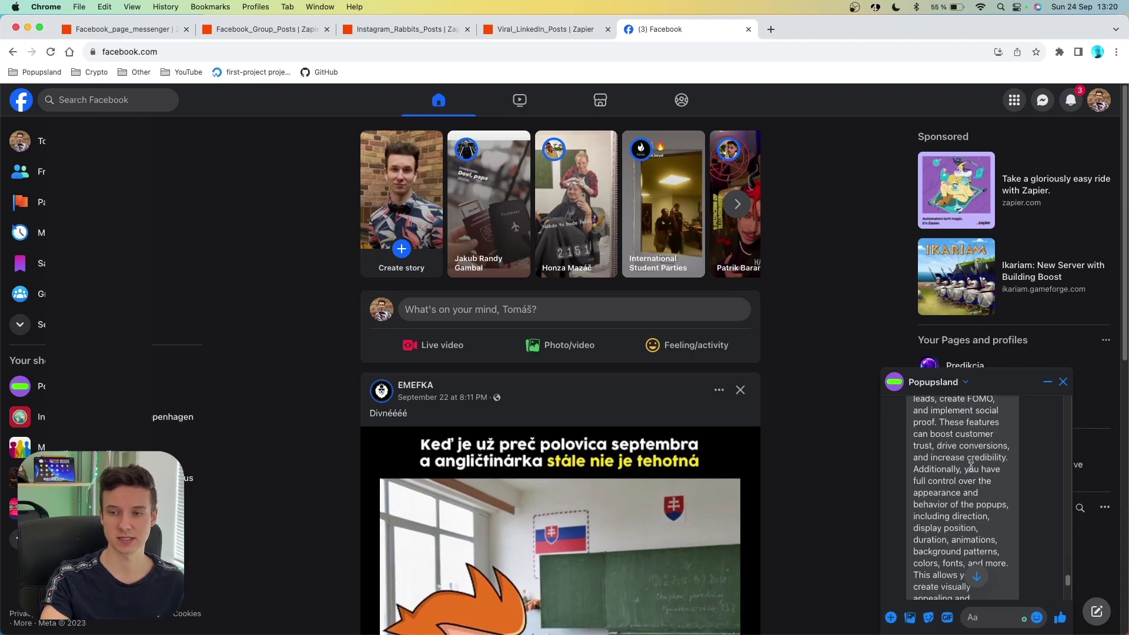
scroll(971, 466, down, 10)
scroll(971, 467, down, 2)
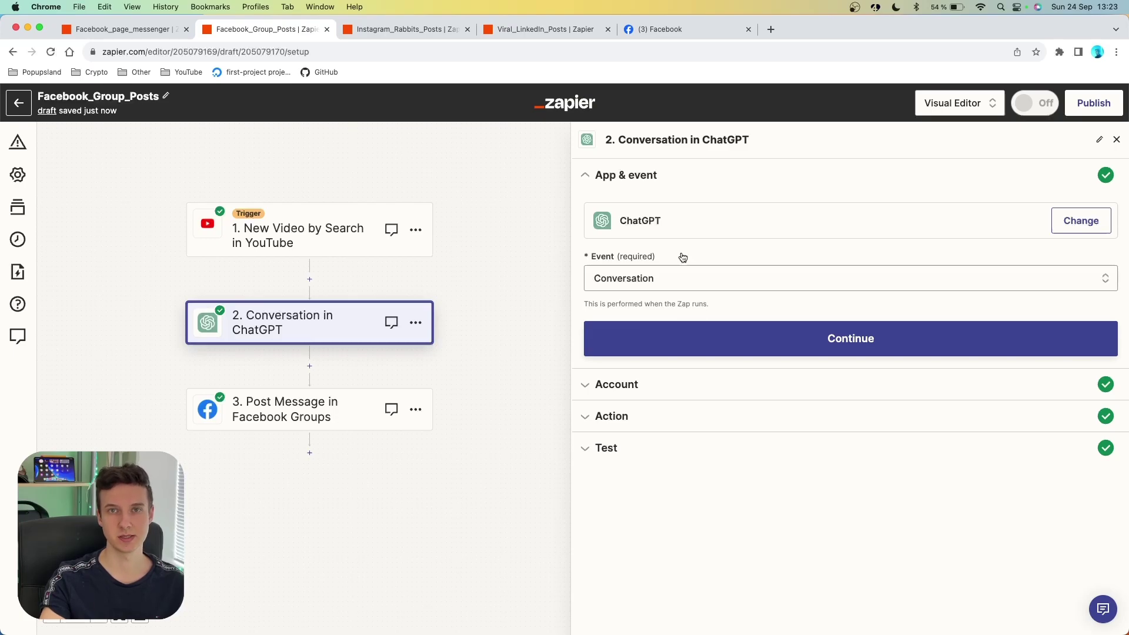
Examine the ChatGPT step of the Facebook_Group_Posts zap, covering its event options, user message prompt and assistant settings
click(682, 279)
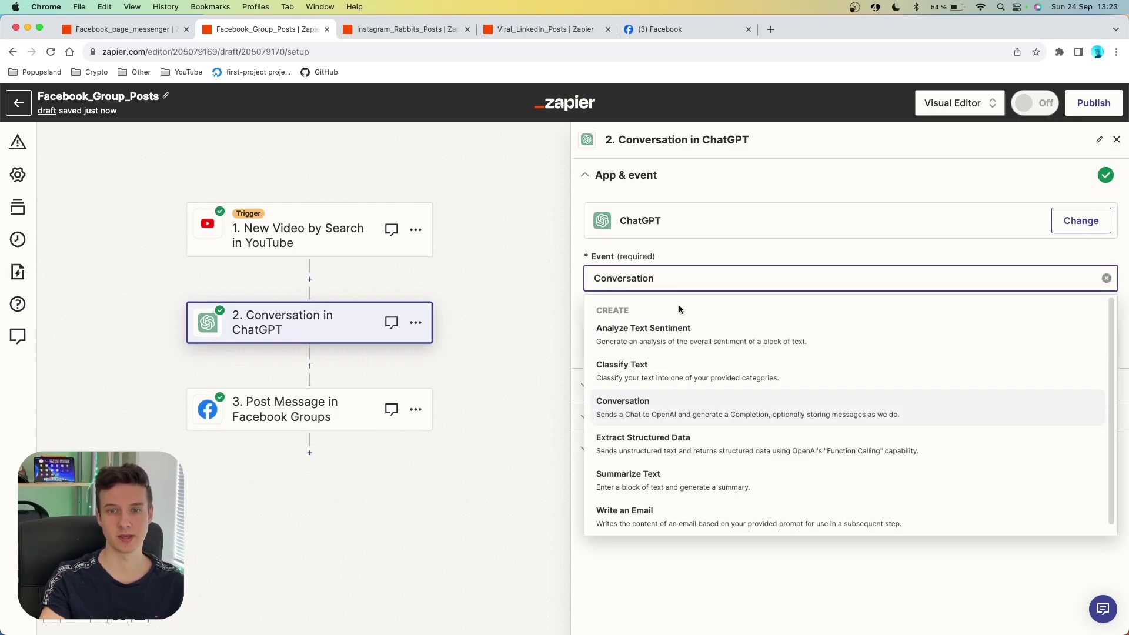
click(679, 259)
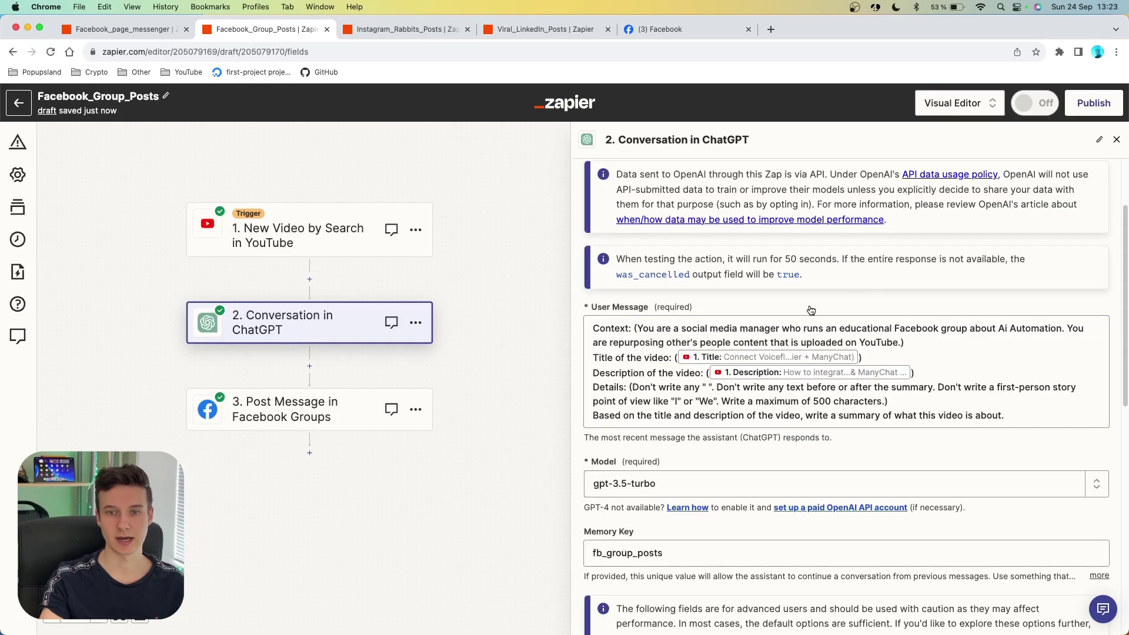
scroll(675, 310, down, 1)
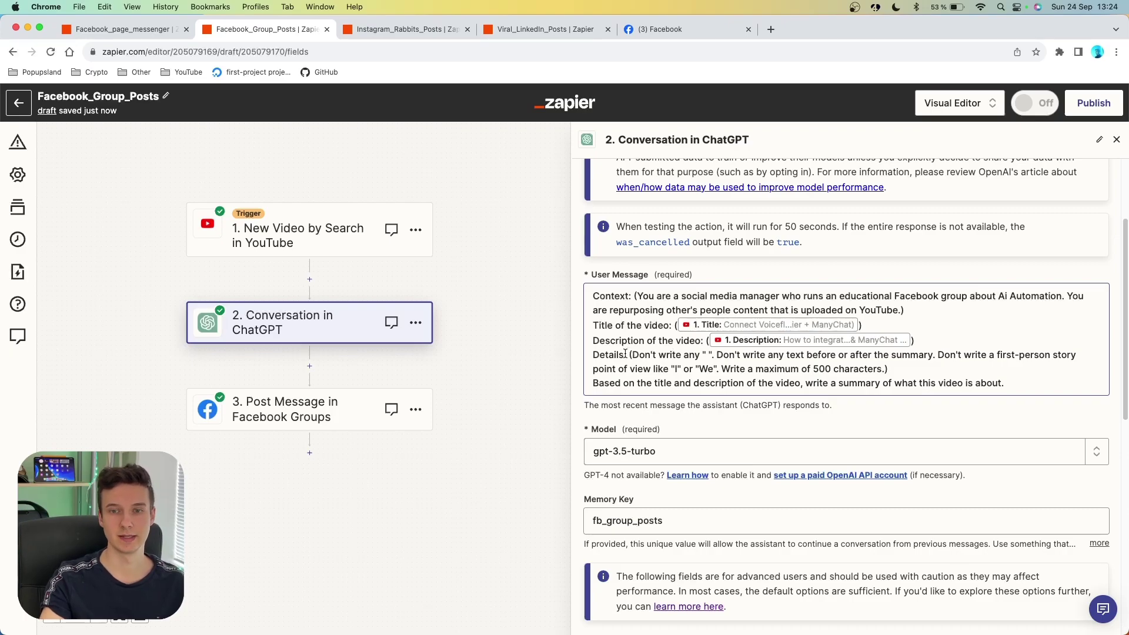
drag(889, 369, 589, 357)
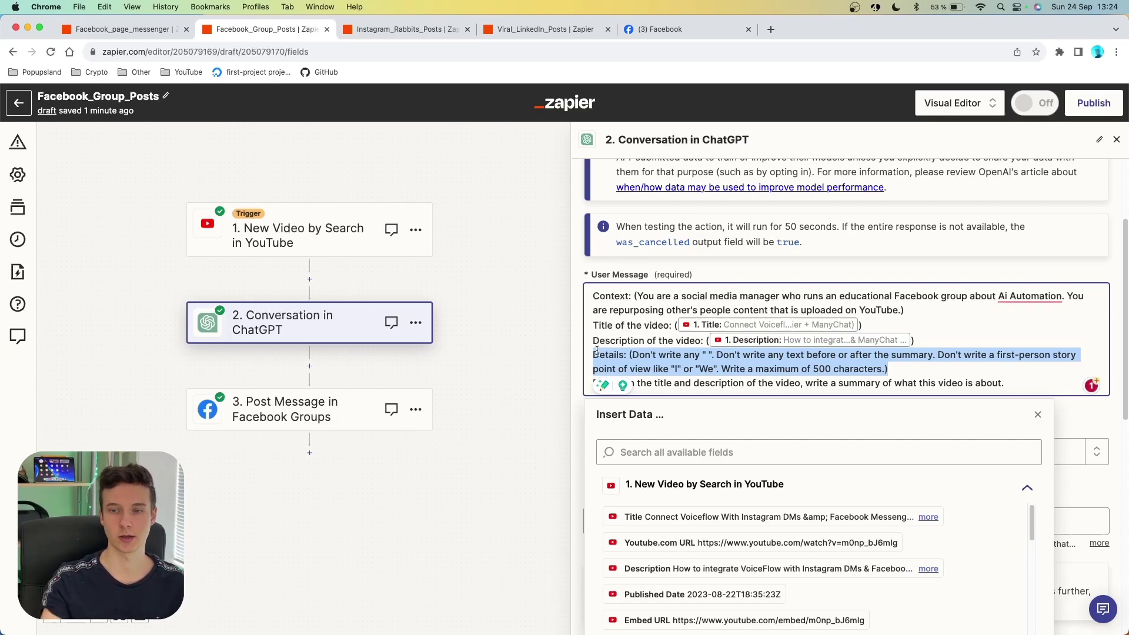
click(894, 367)
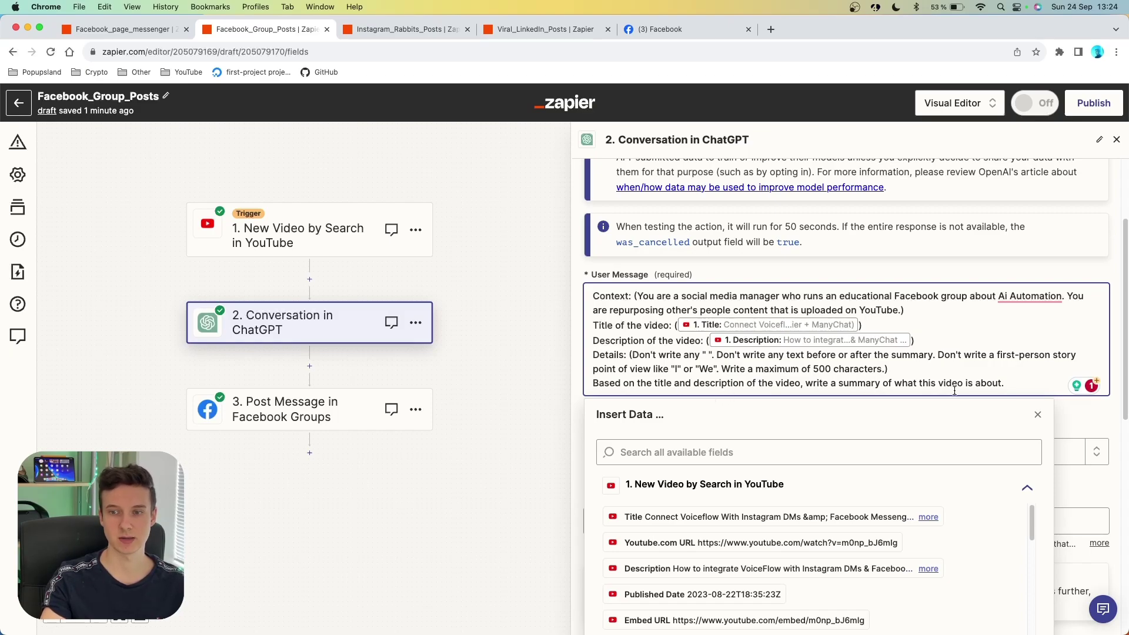
scroll(623, 284, down, 3)
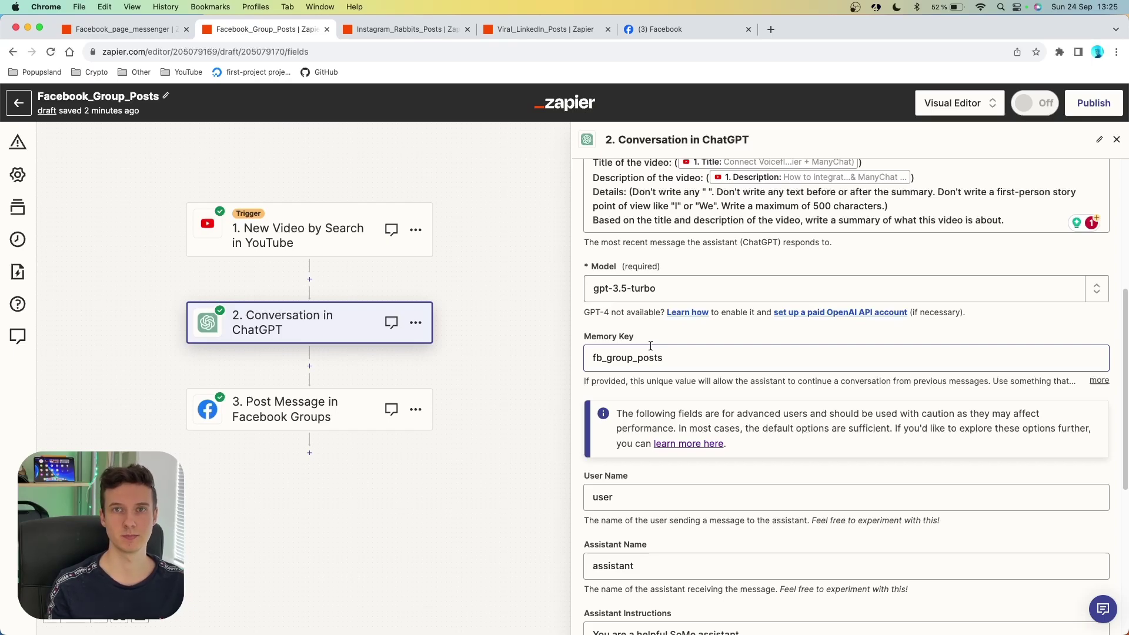
scroll(650, 346, down, 5)
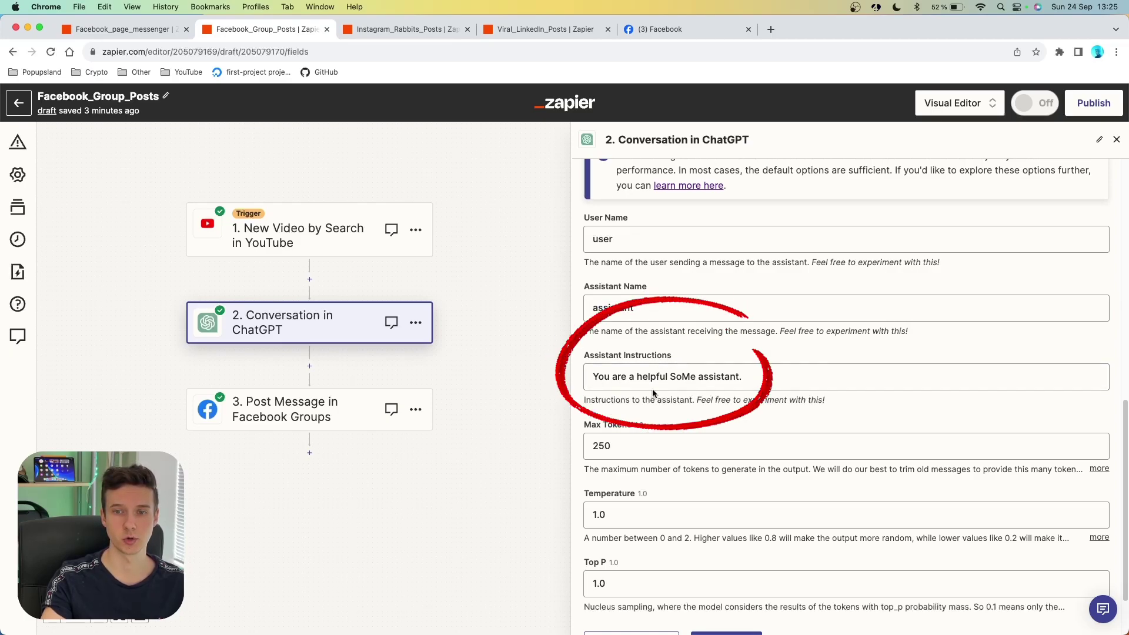
Check the Post Message event of the Facebook Groups step in the Facebook_Group_Posts zap and retest the step
scroll(733, 397, down, 1)
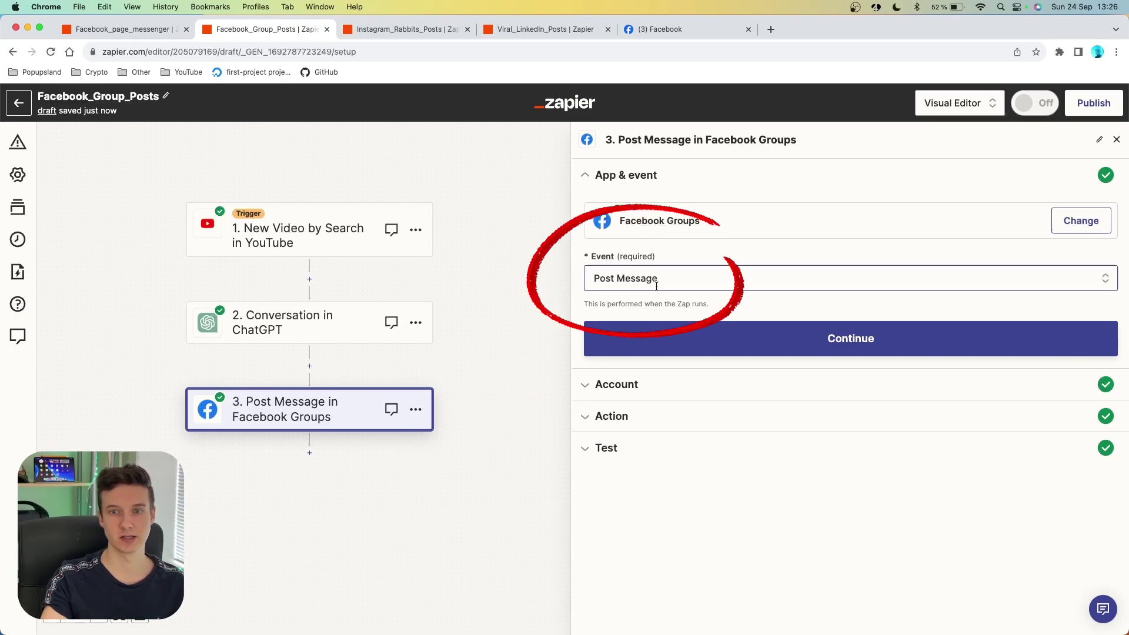
click(682, 339)
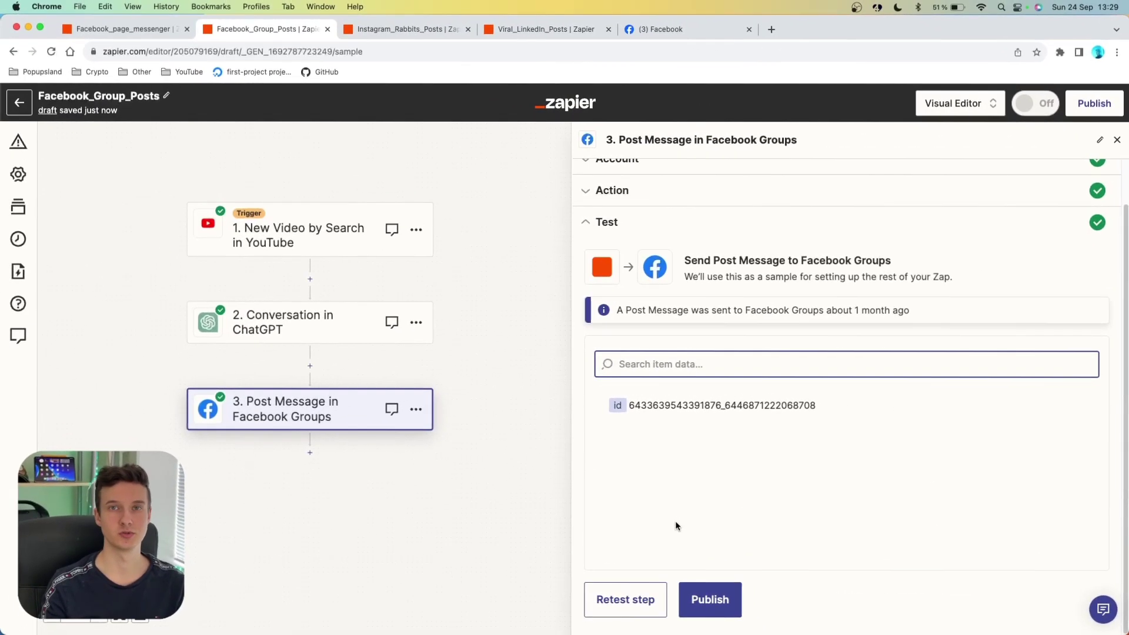
click(644, 608)
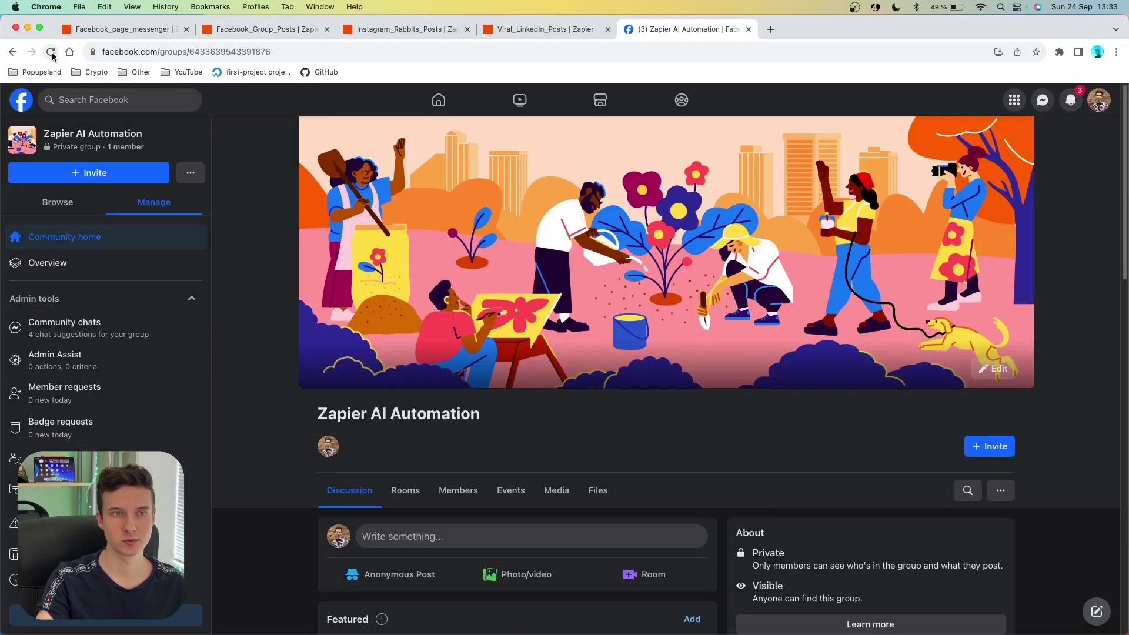
Reload the Zapier AI Automation group on Facebook and read the full text of the newest automated post
click(52, 56)
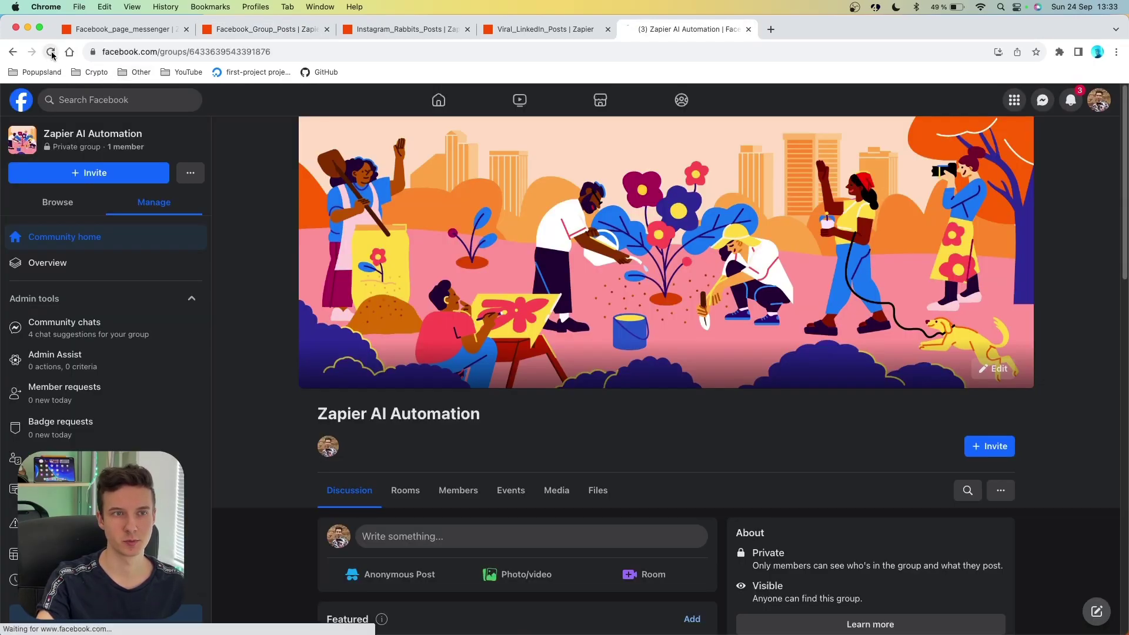
scroll(554, 416, down, 10)
scroll(554, 416, down, 1)
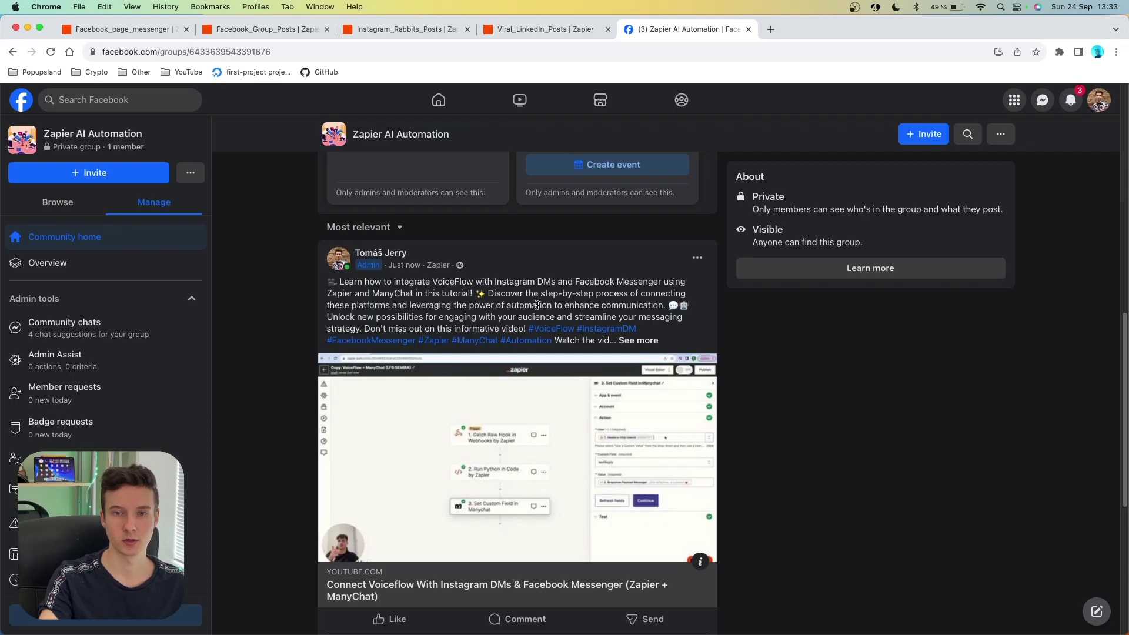
click(639, 340)
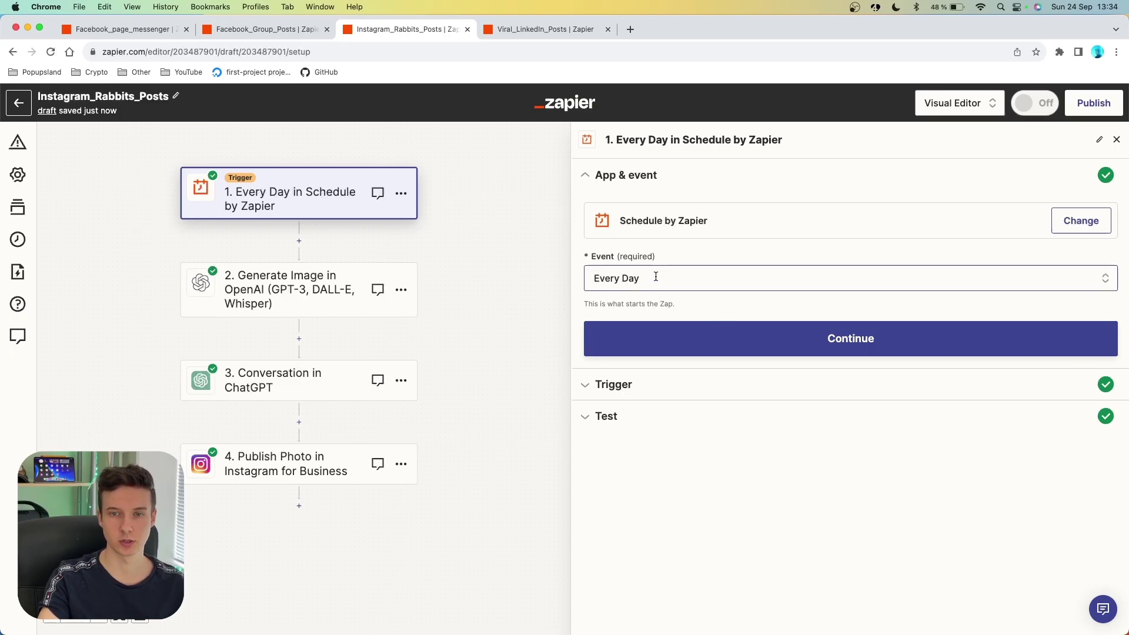
Review the Instagram_Rabbits_Posts zap's daily schedule trigger and its Generate Image step, covering the available events, prompt, number of images and size
click(679, 386)
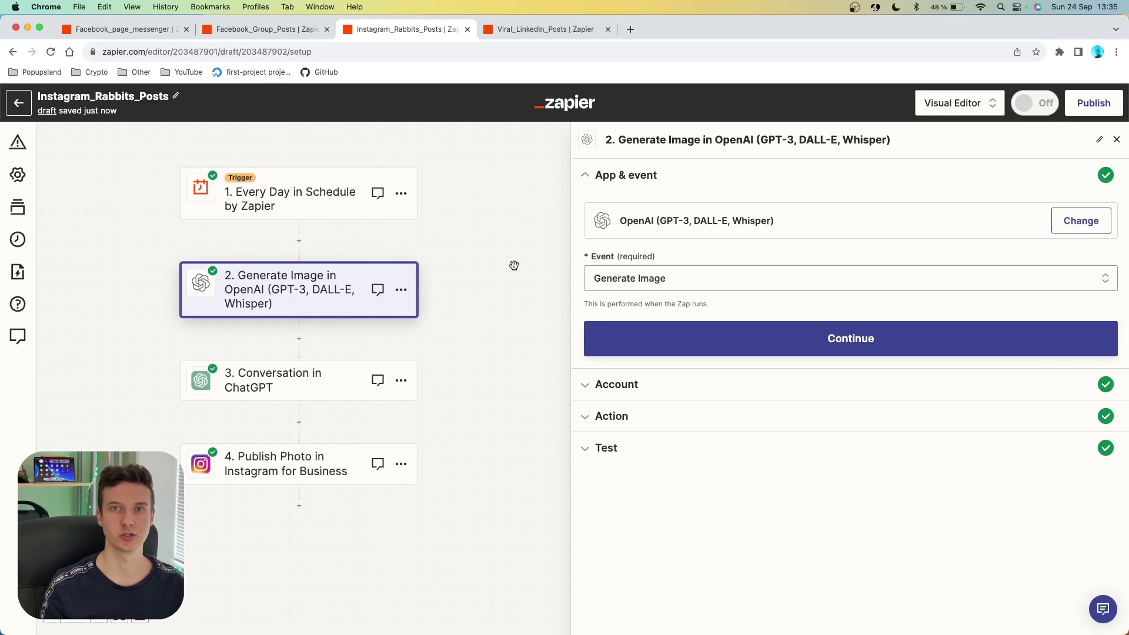
click(632, 278)
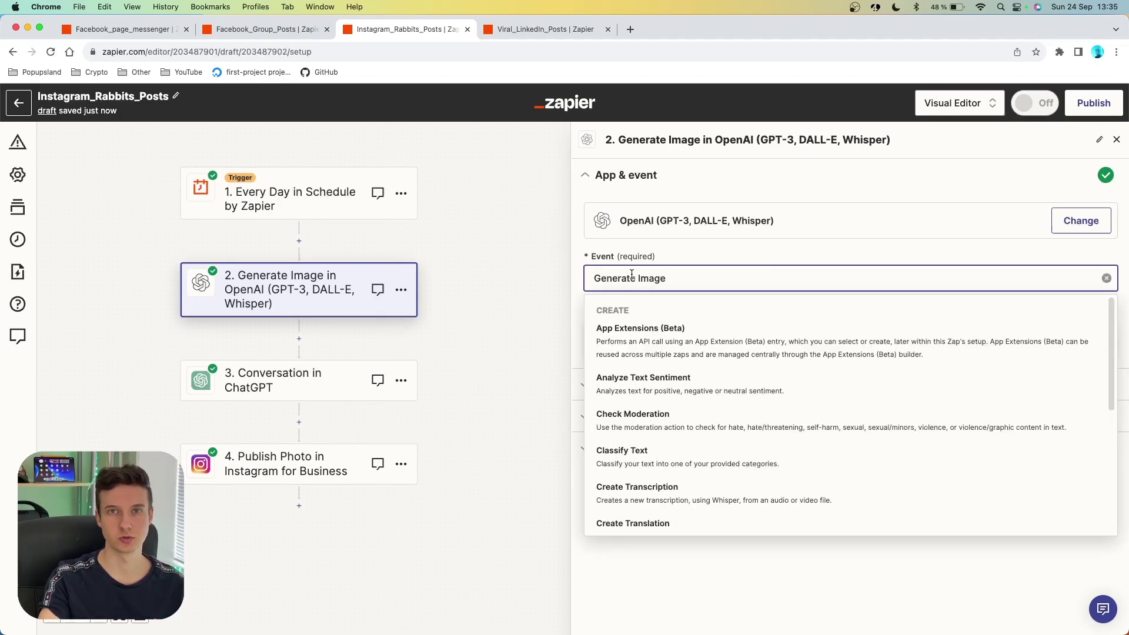
click(676, 260)
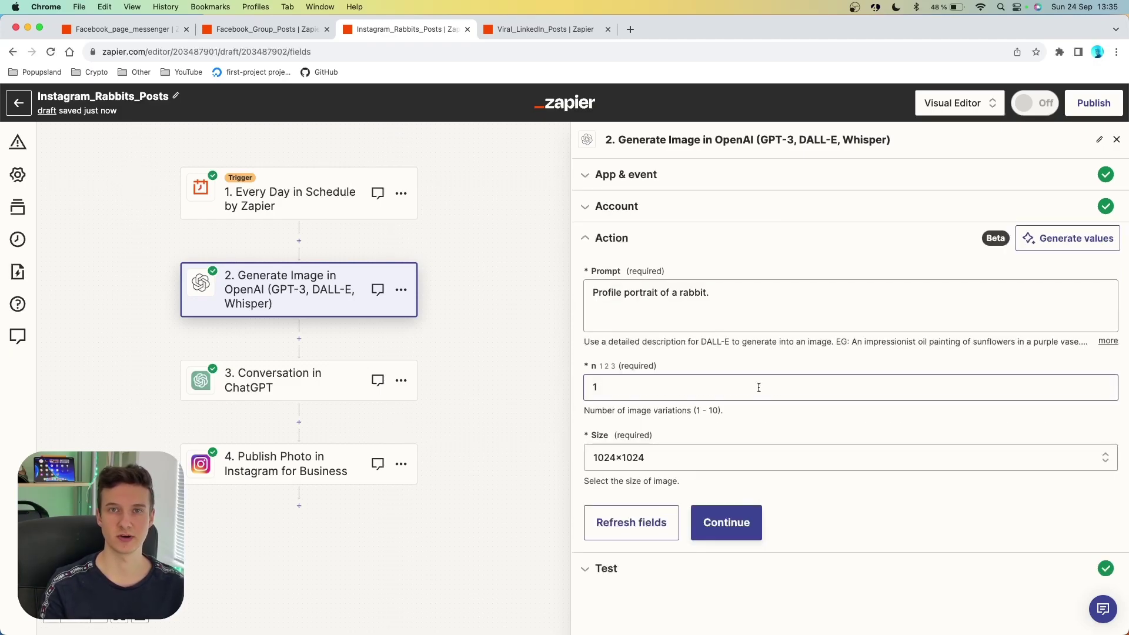
click(604, 298)
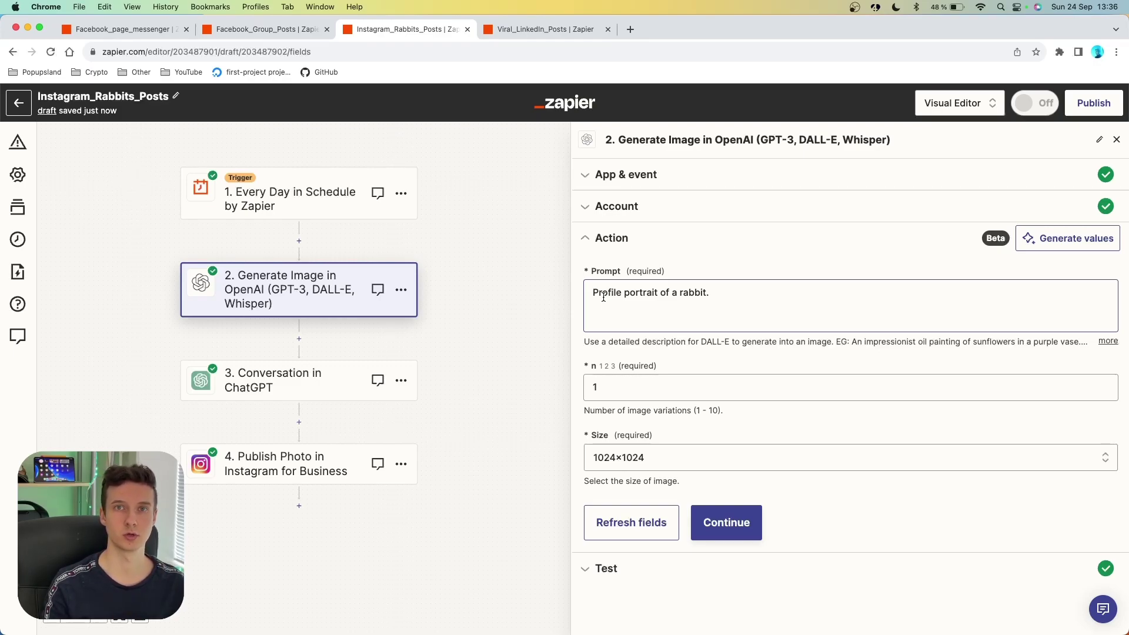
click(616, 384)
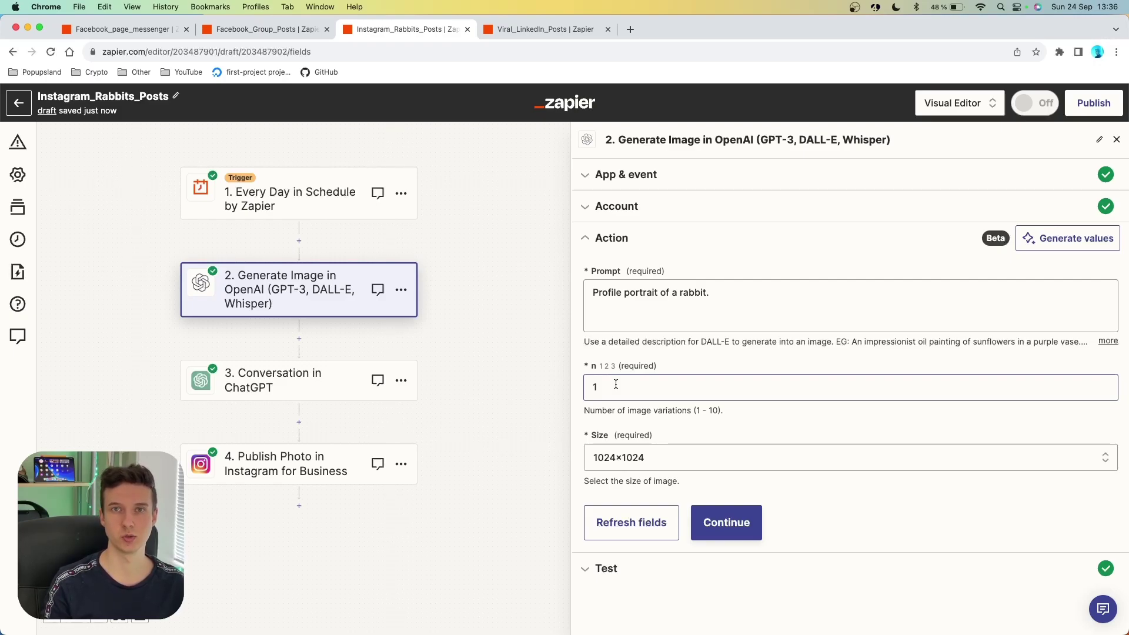
key(Tab)
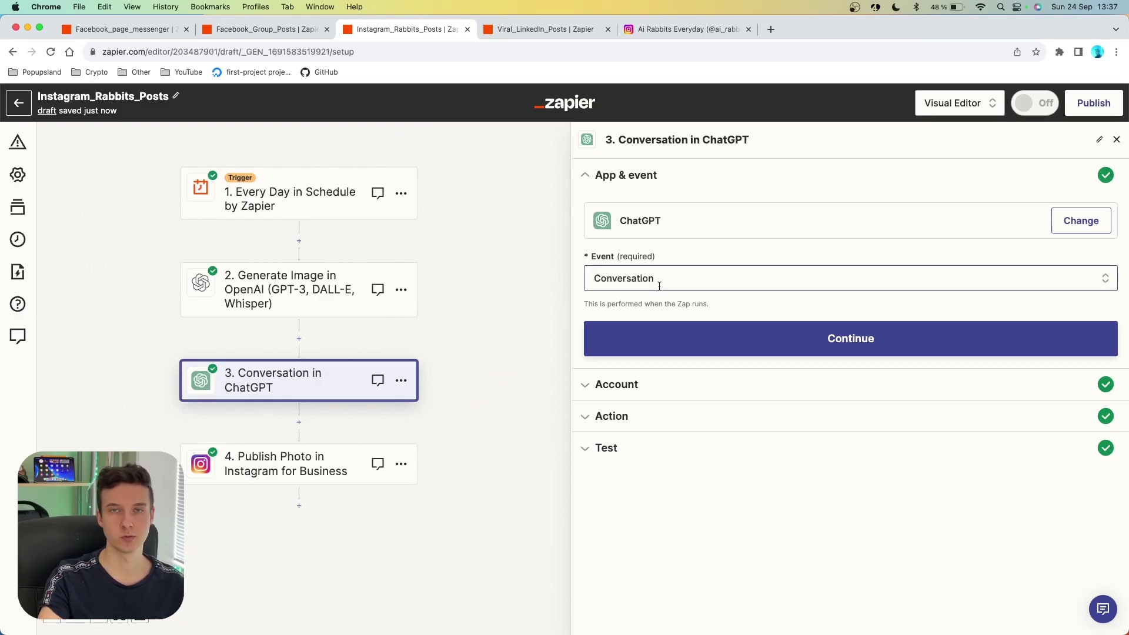
Examine the ChatGPT step of the Instagram_Rabbits_Posts zap, covering its user message prompt, model, memory key, assistant instructions and token settings
click(664, 352)
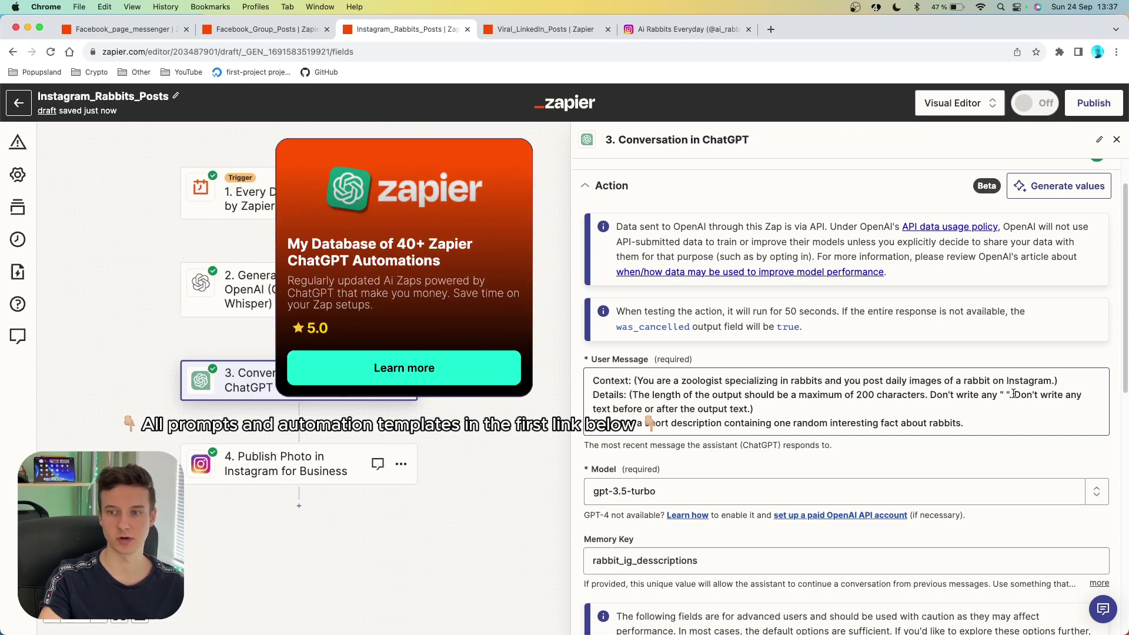
drag(764, 409, 631, 387)
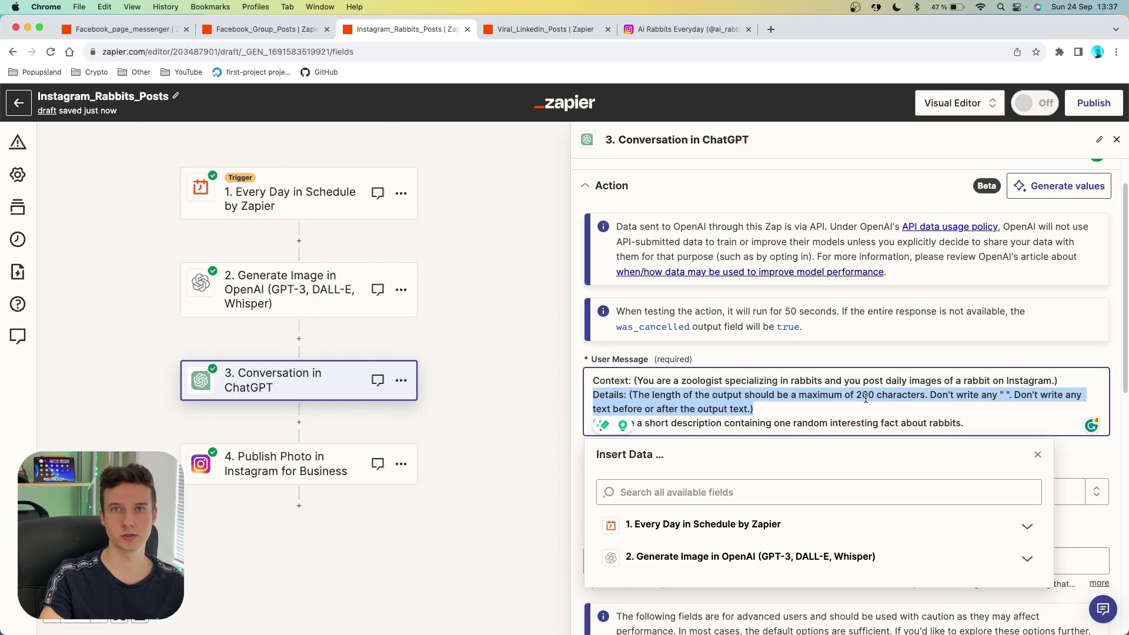
click(596, 424)
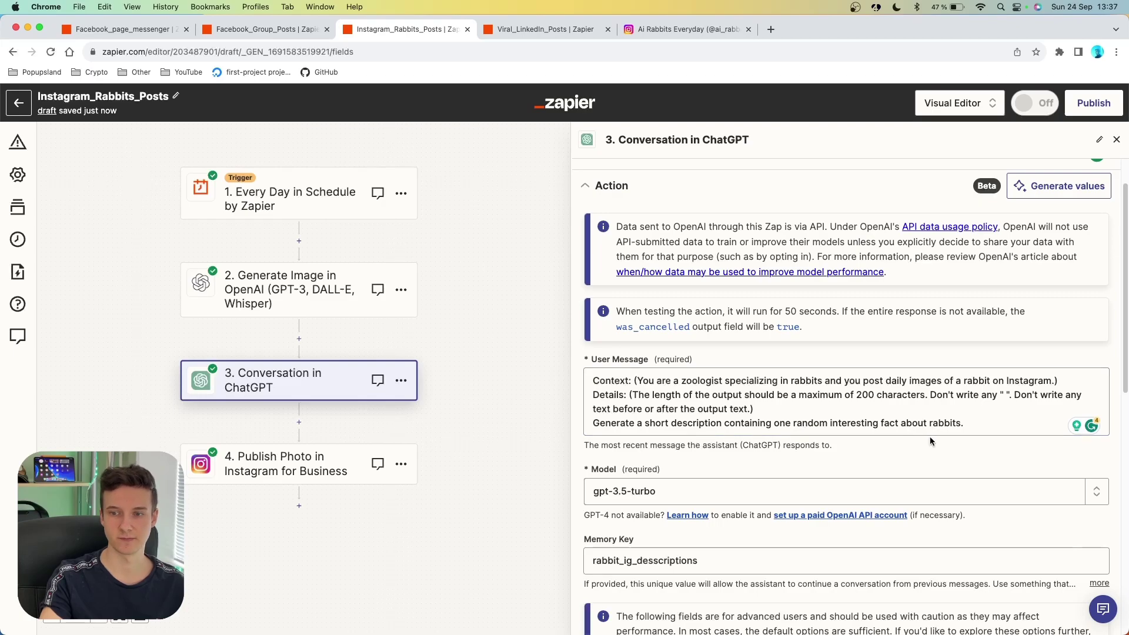
scroll(671, 470, down, 3)
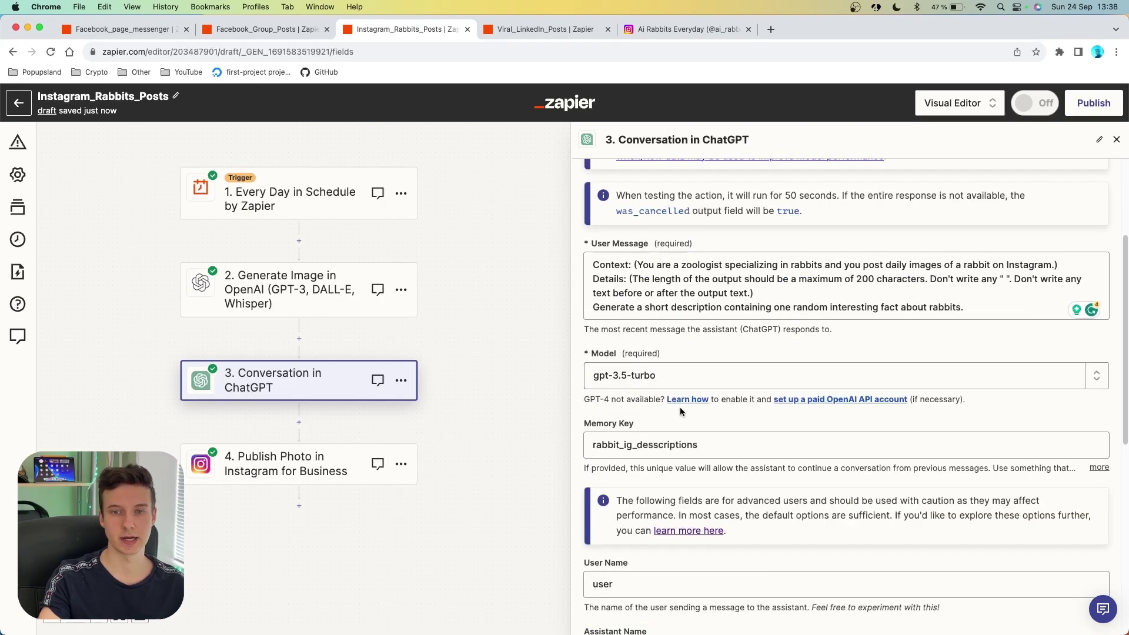
scroll(677, 411, down, 1)
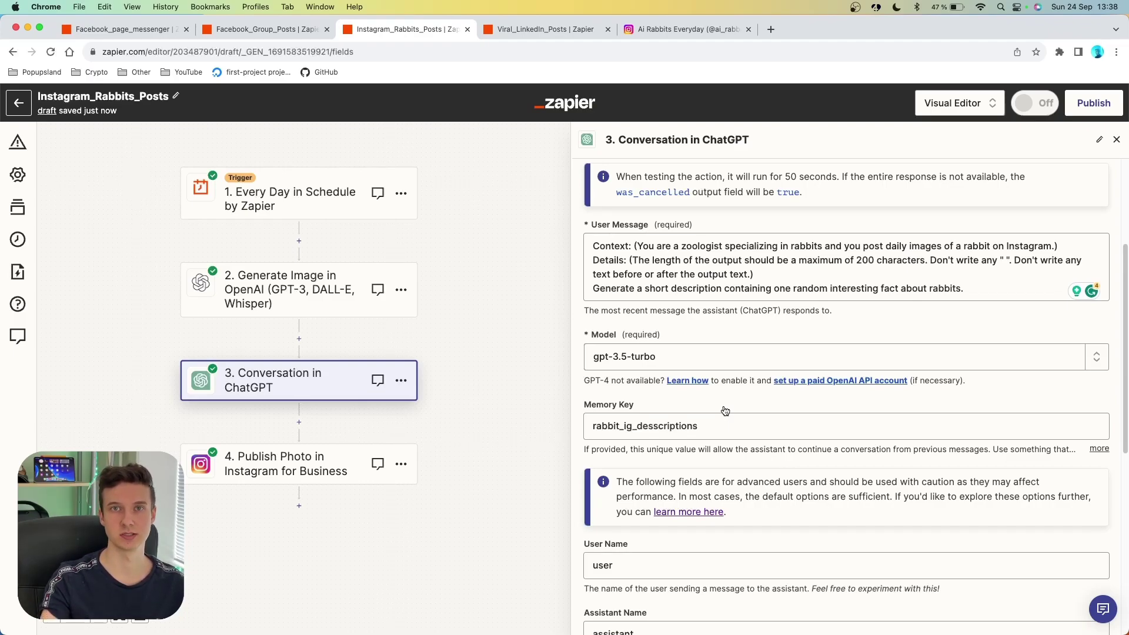
scroll(726, 411, down, 5)
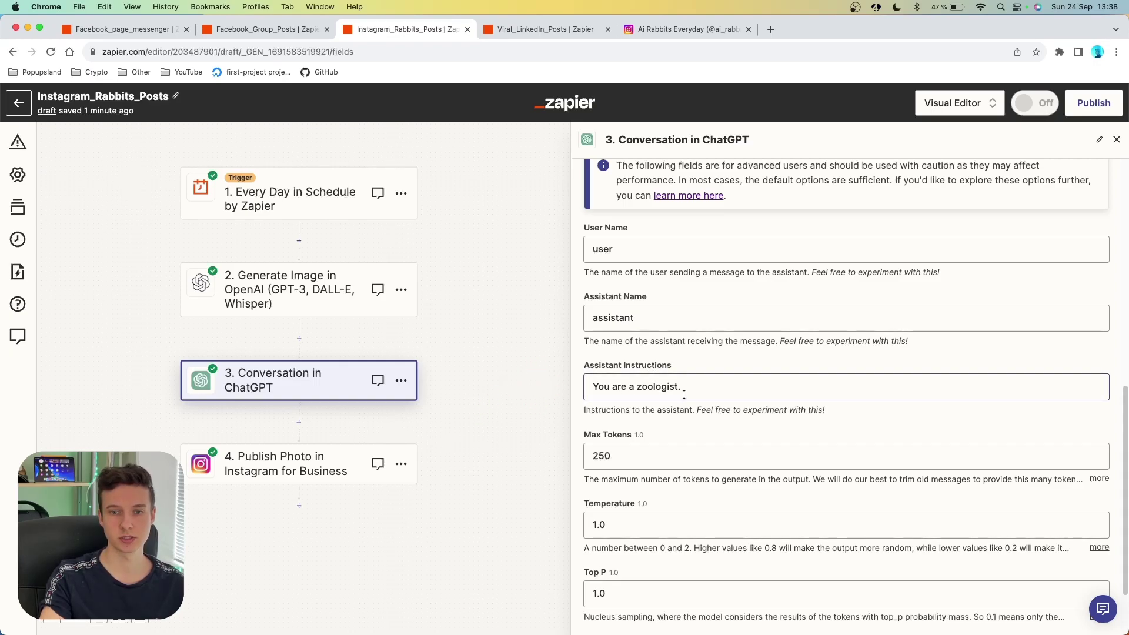
scroll(684, 395, down, 2)
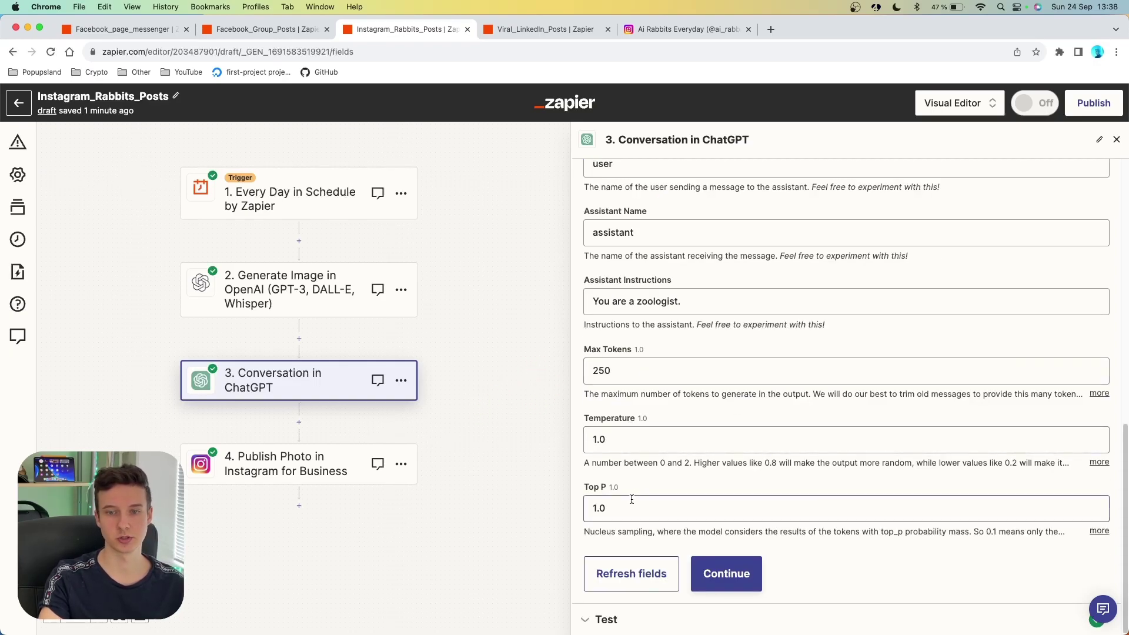
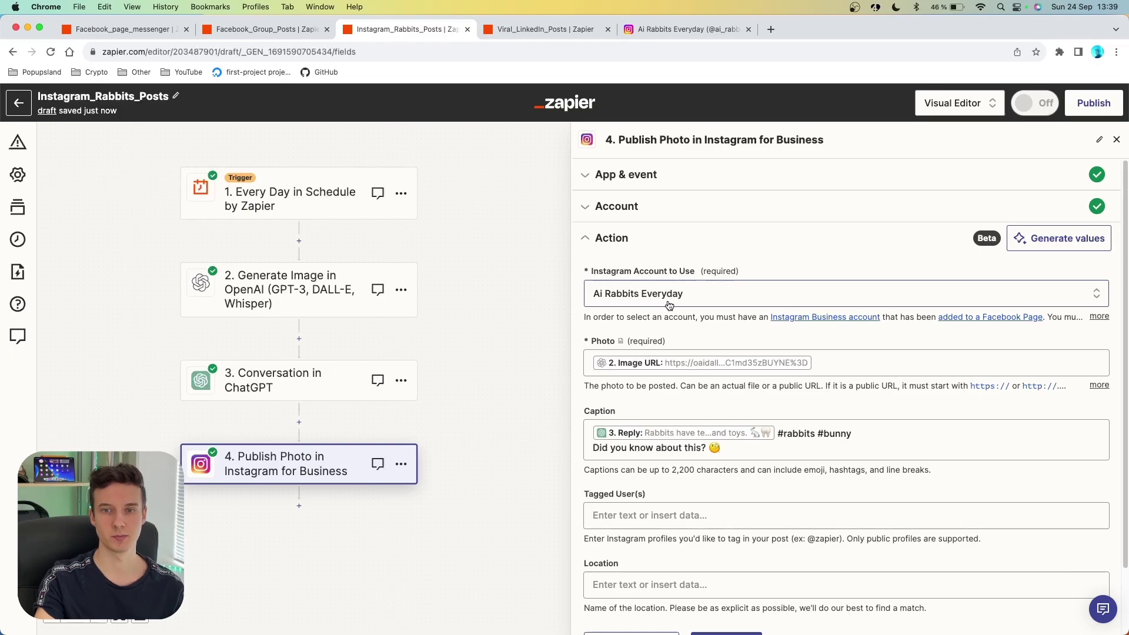
Check the account requirements, photo and caption mapping of the Publish Photo in Instagram for Business step, and retest the step
click(1100, 317)
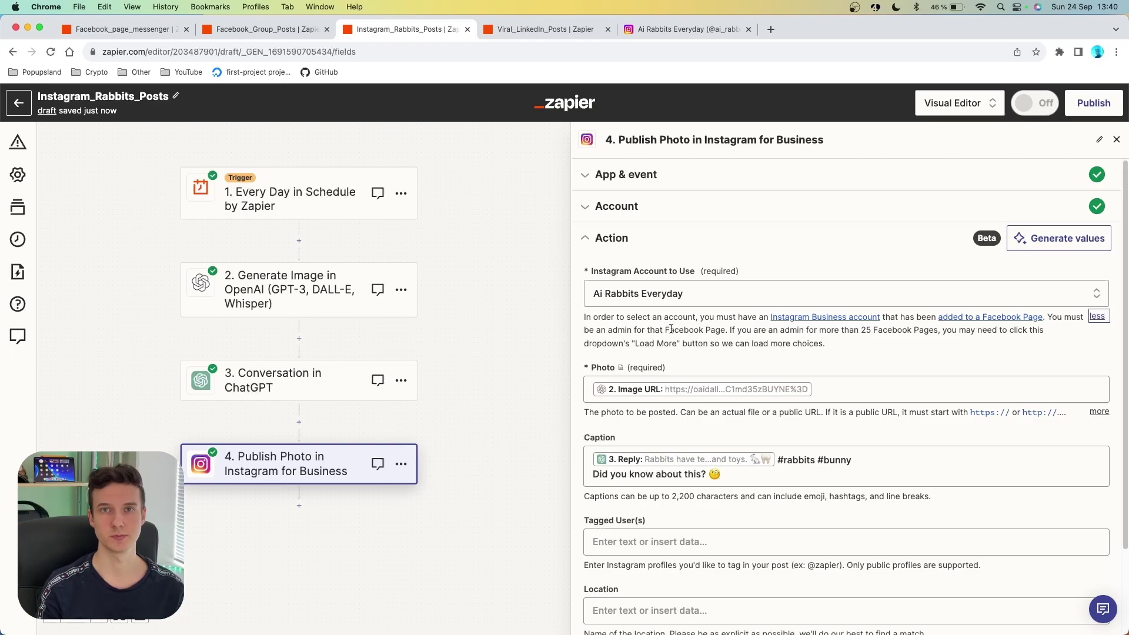
scroll(671, 330, down, 1)
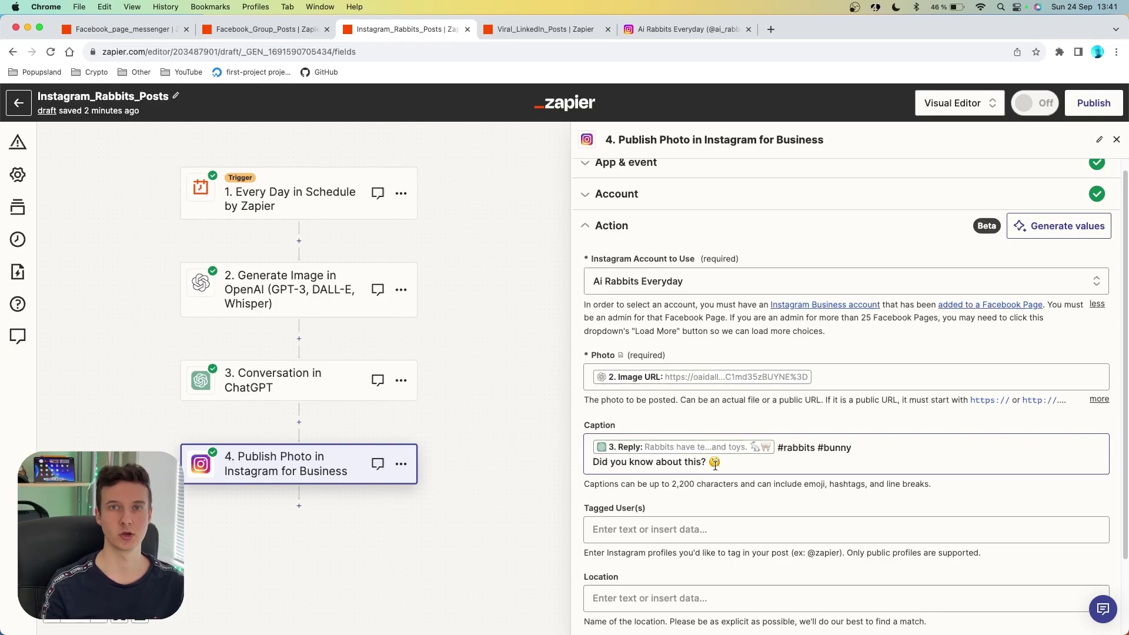
scroll(715, 465, down, 3)
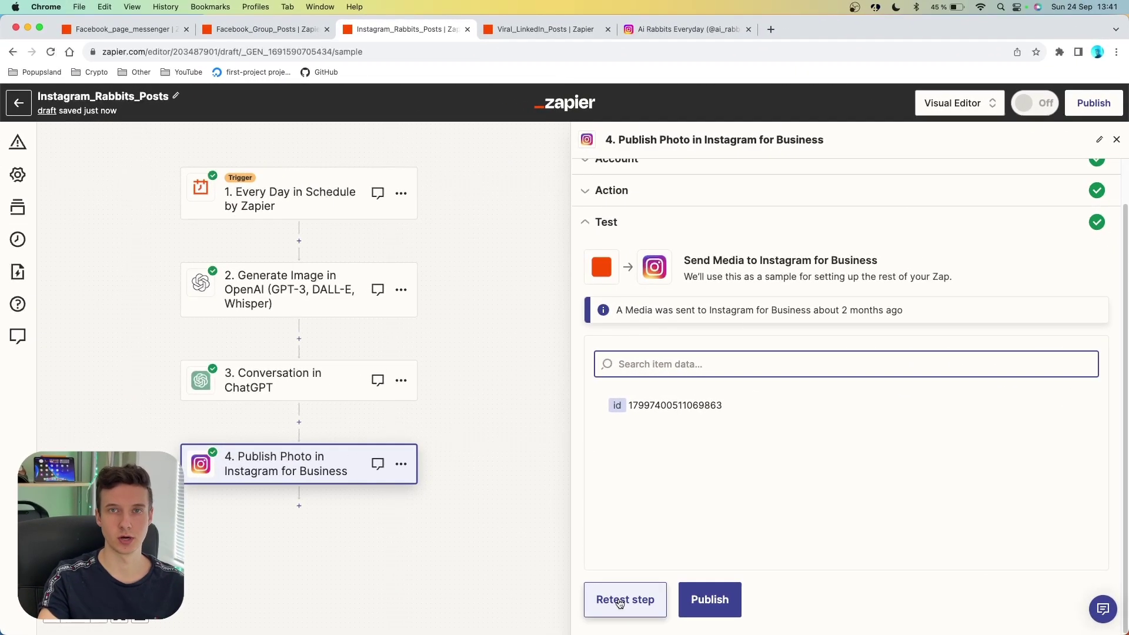
click(620, 603)
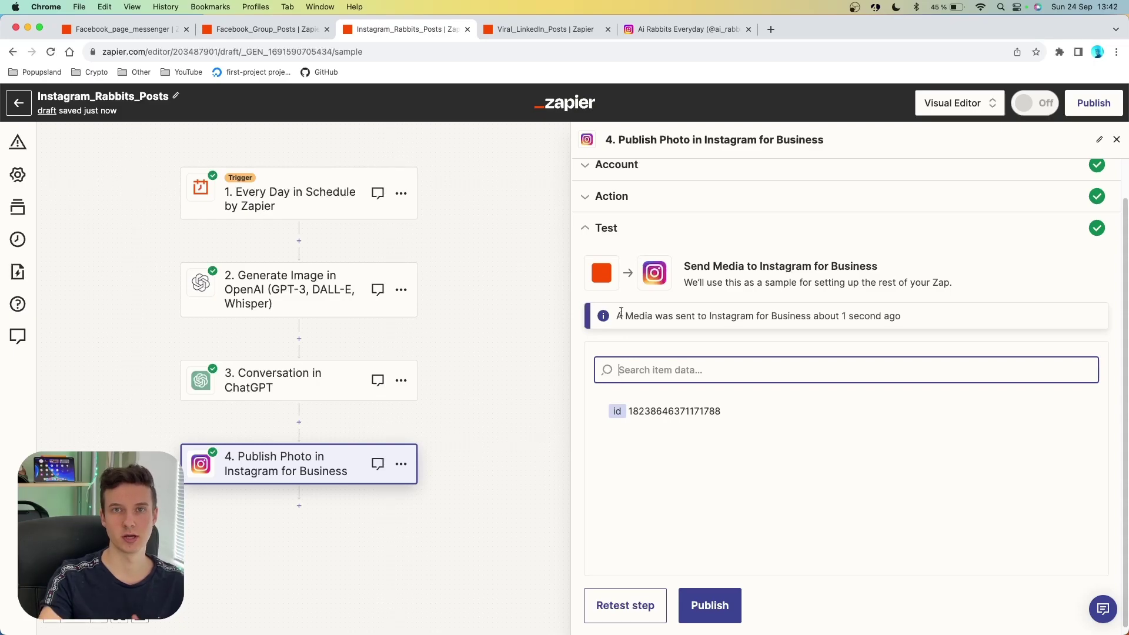
Switch to Instagram, reload the ai_rabbits_daily profile and read the caption of the newest rabbit post
click(685, 29)
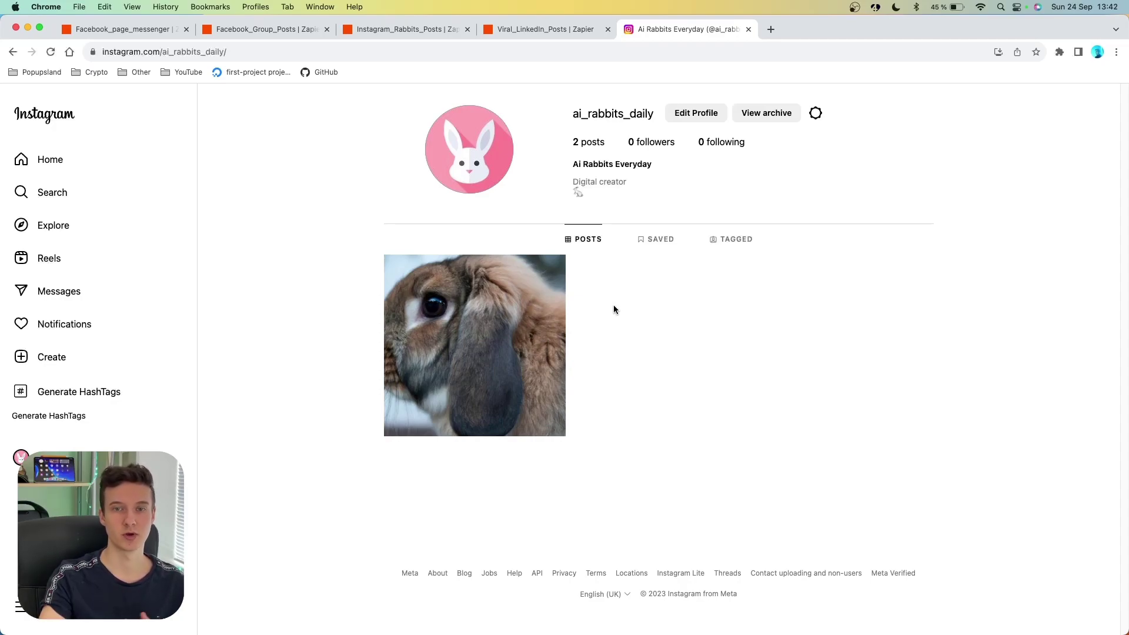
click(51, 52)
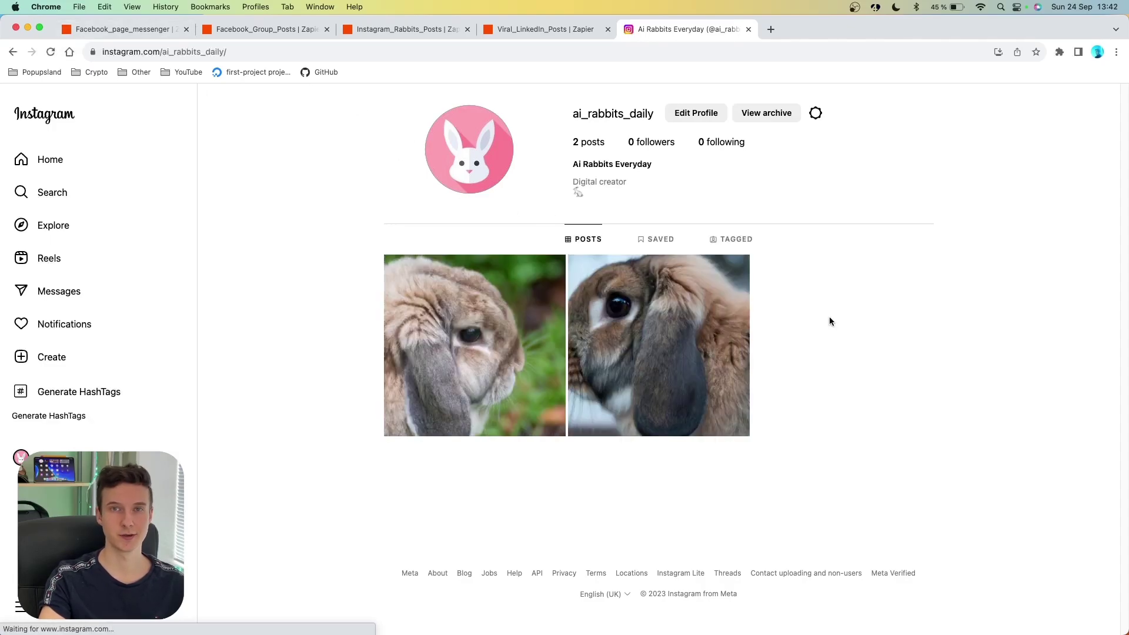
click(506, 302)
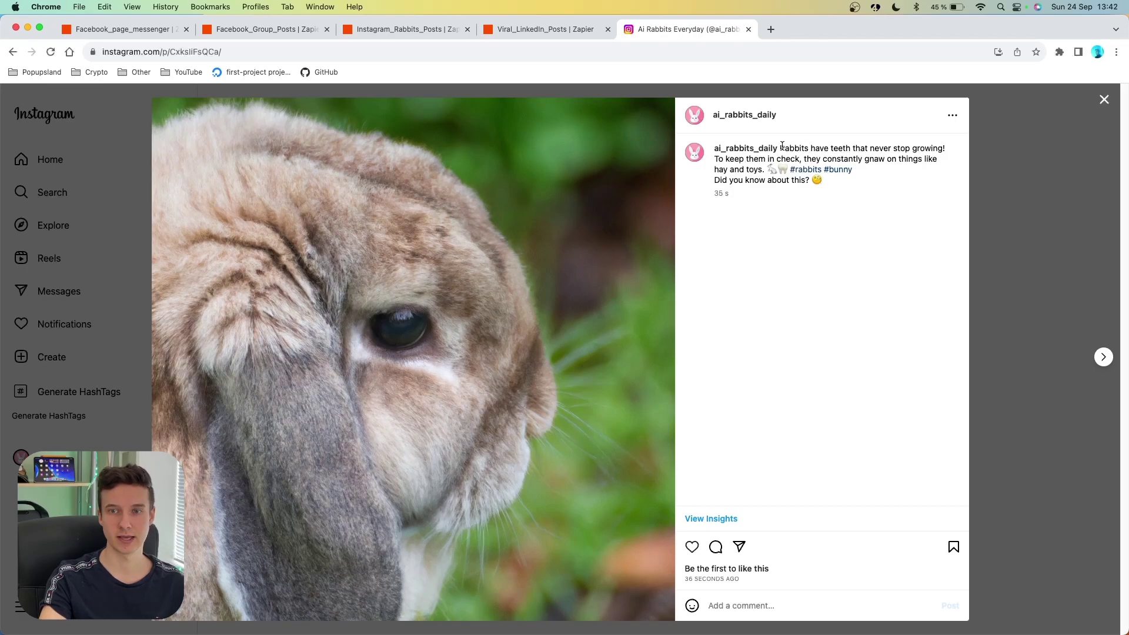
mouse_move(790, 167)
mouse_down()
mouse_move(724, 156)
mouse_move(786, 149)
mouse_up()
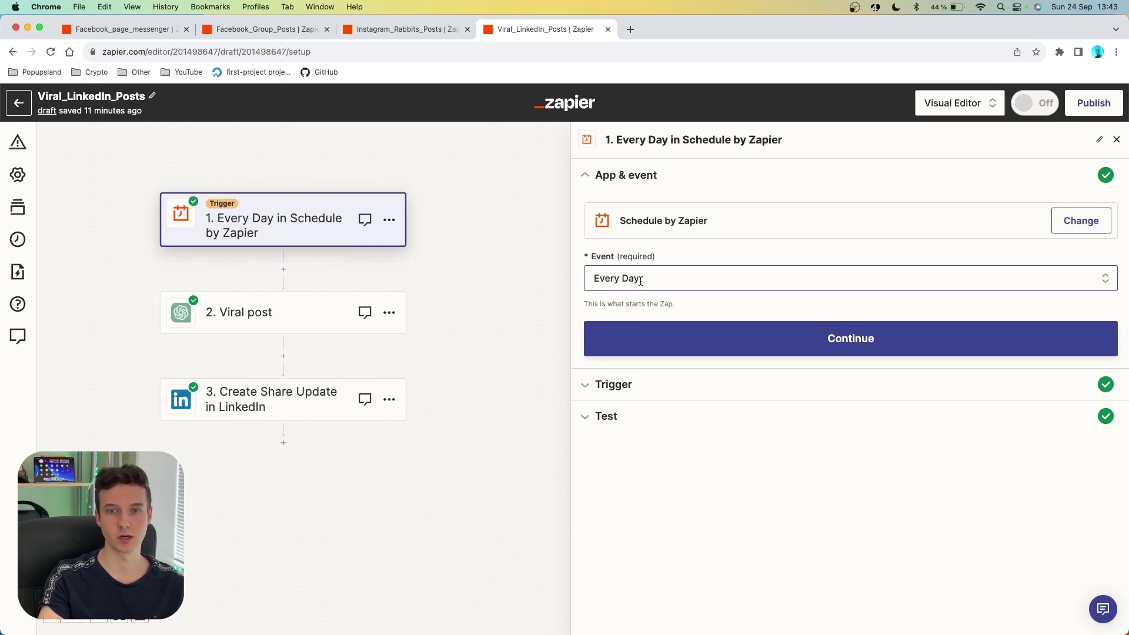
Check the Viral_LinkedIn_Posts zap's schedule trigger and bring up the full user message prompt of its Viral post step
click(615, 382)
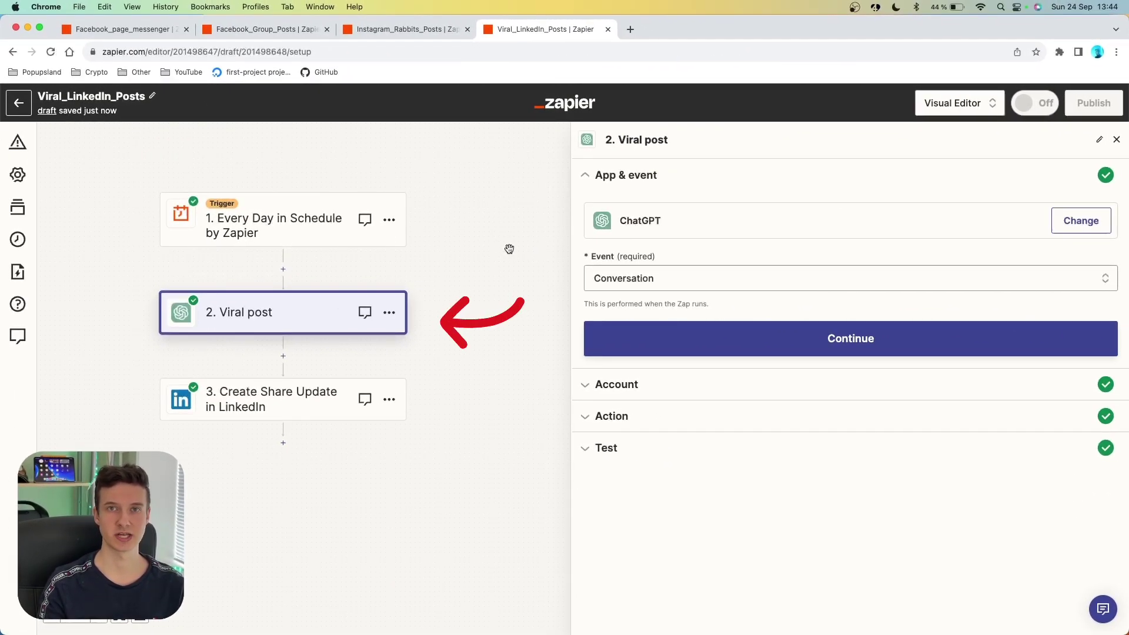
click(651, 328)
drag(593, 216, 918, 572)
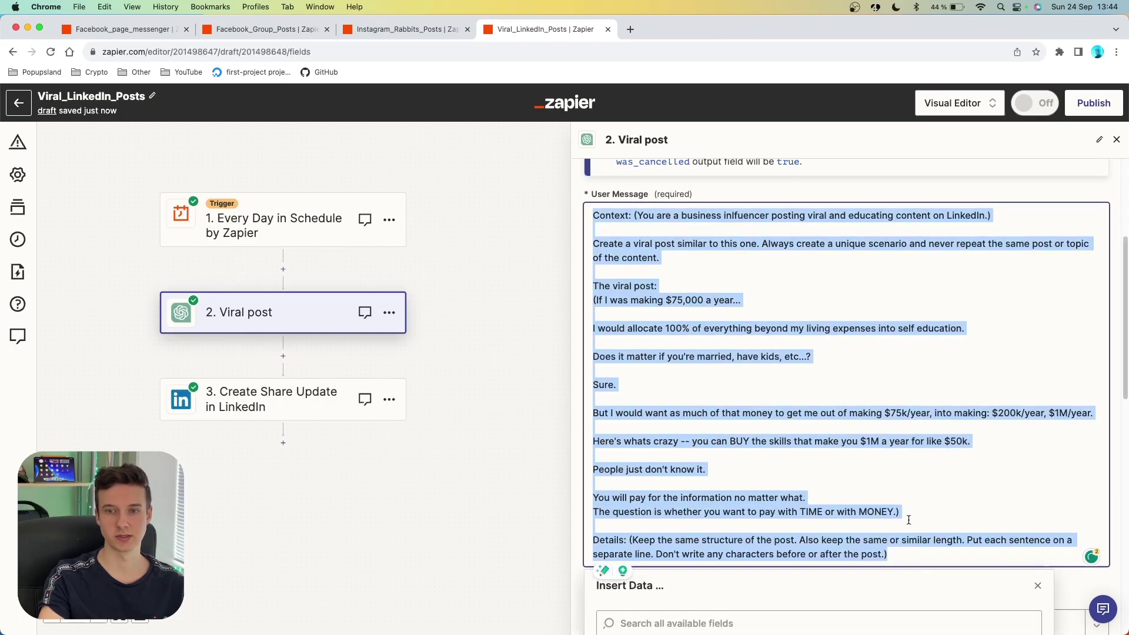
click(659, 229)
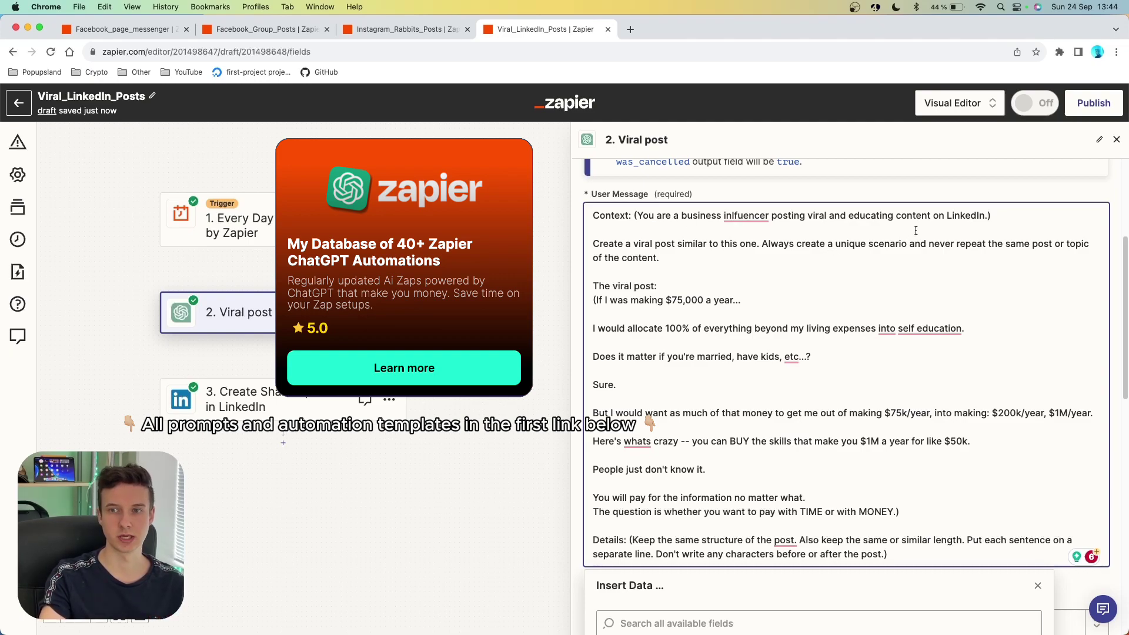
Read the Viral post prompt's uniqueness instruction, sample viral post and formatting details, and view the model and memory key
triple_click(665, 257)
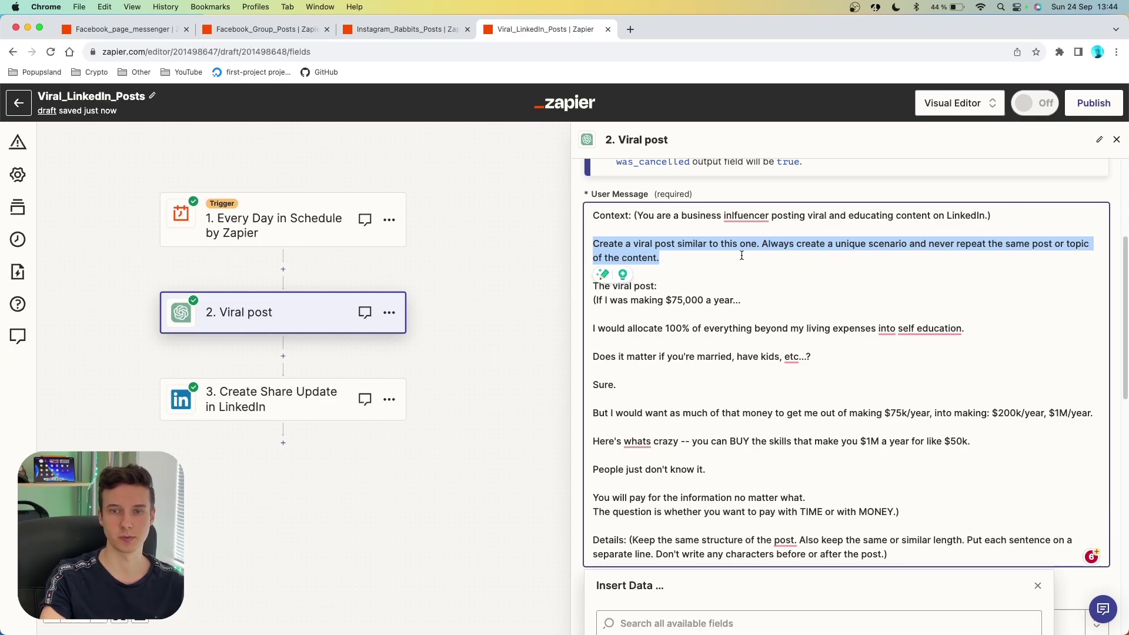
scroll(741, 255, down, 1)
triple_click(782, 330)
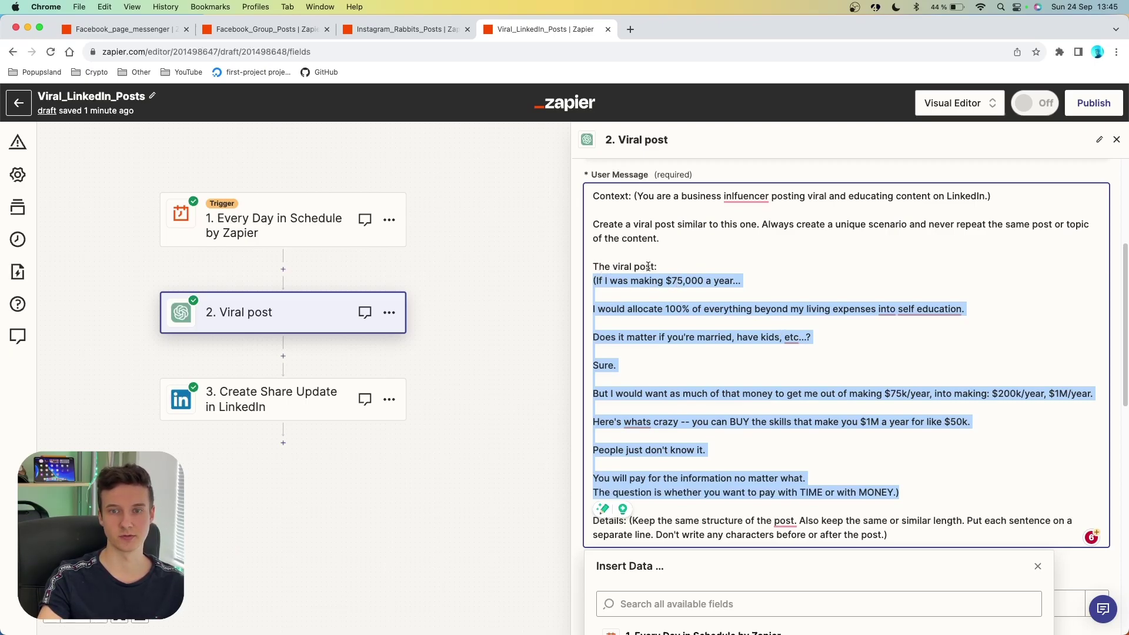
click(727, 467)
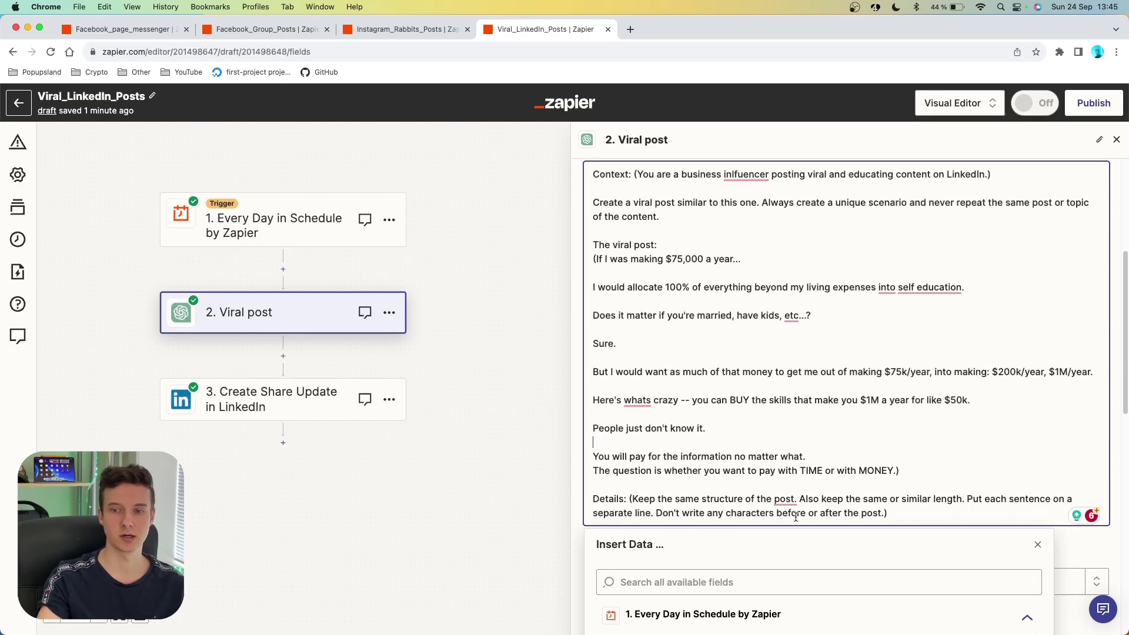
scroll(603, 286, down, 5)
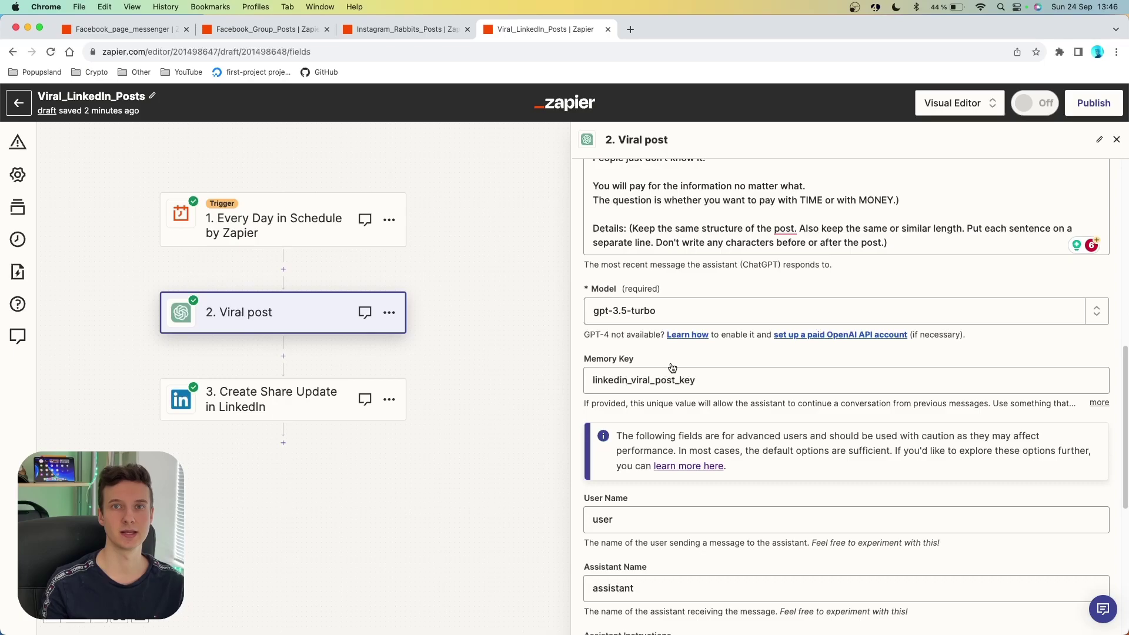
Review the Viral post step's user and assistant names, assistant instructions, max tokens, temperature and top P settings
scroll(673, 368, down, 5)
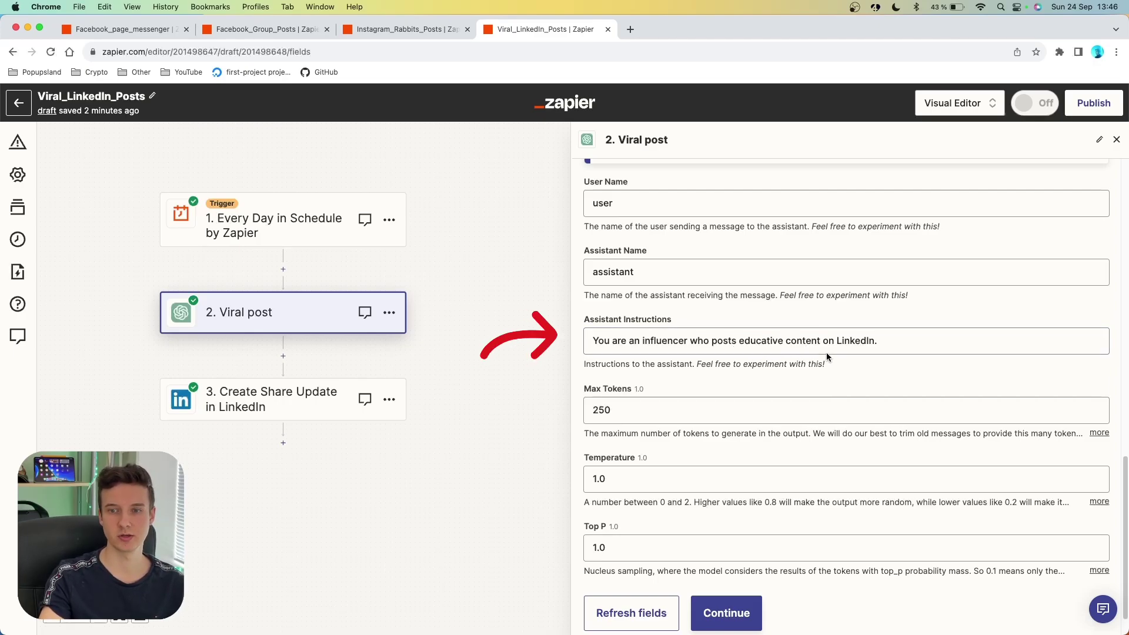
scroll(832, 379, down, 1)
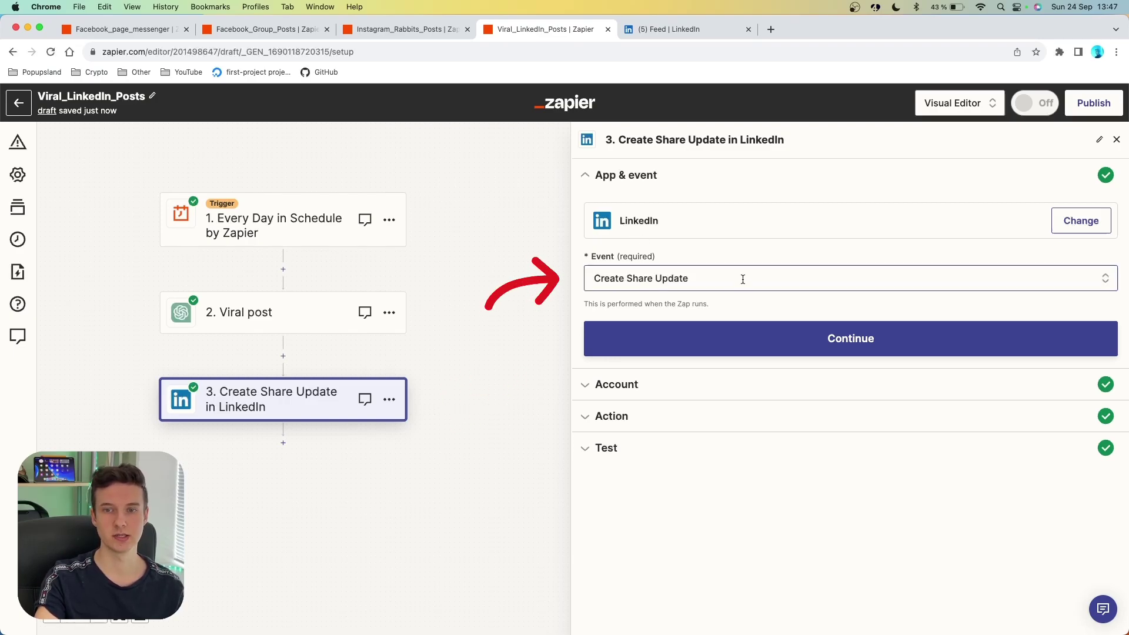
Check the Viral post reply mapped as the comment of the Create Share Update step and select Anyone for its visibility
click(724, 325)
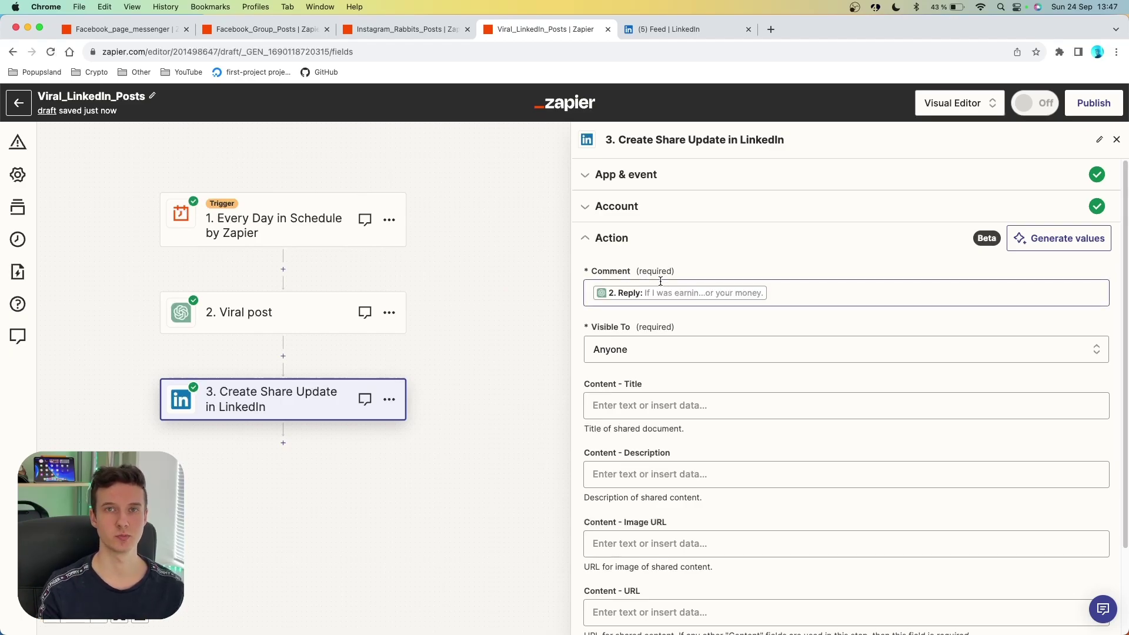
click(786, 293)
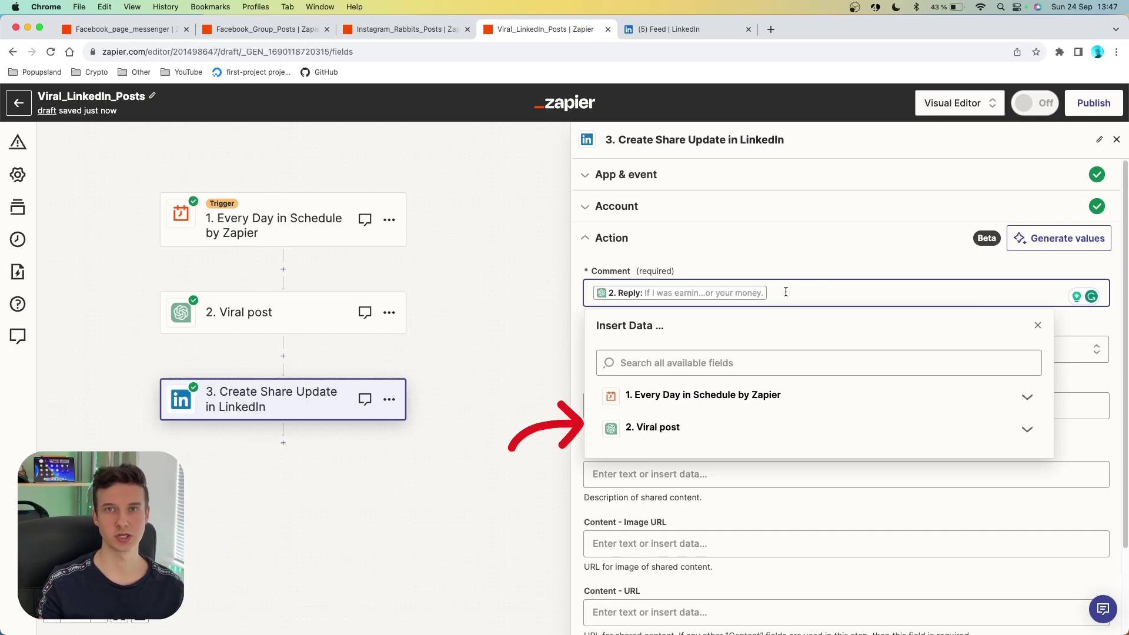
scroll(665, 306, down, 2)
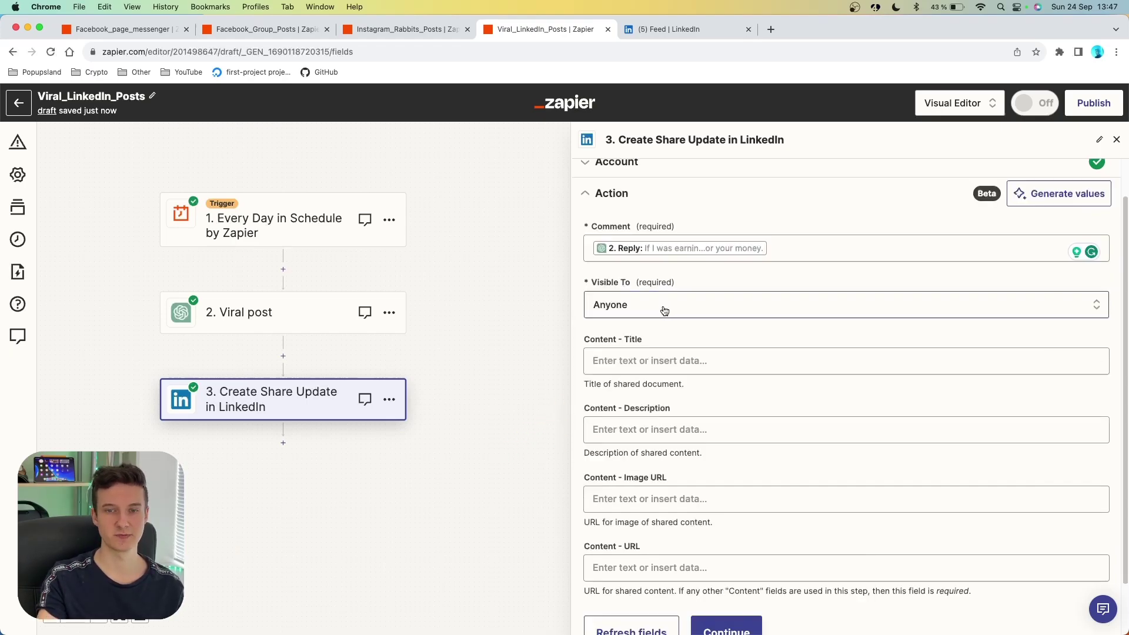
click(664, 309)
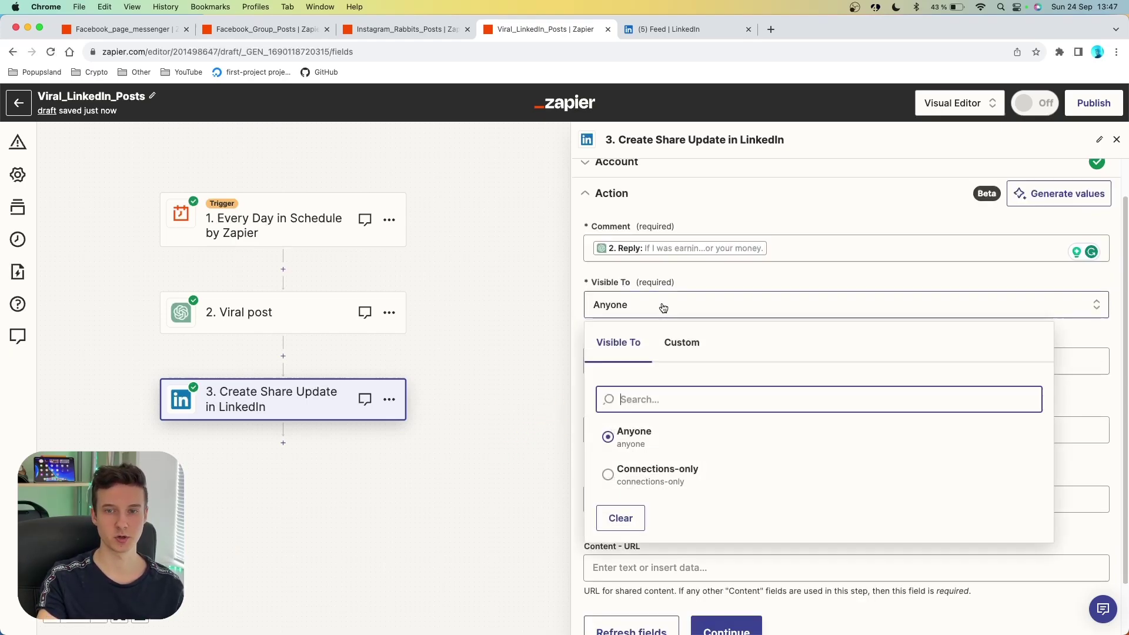
click(641, 439)
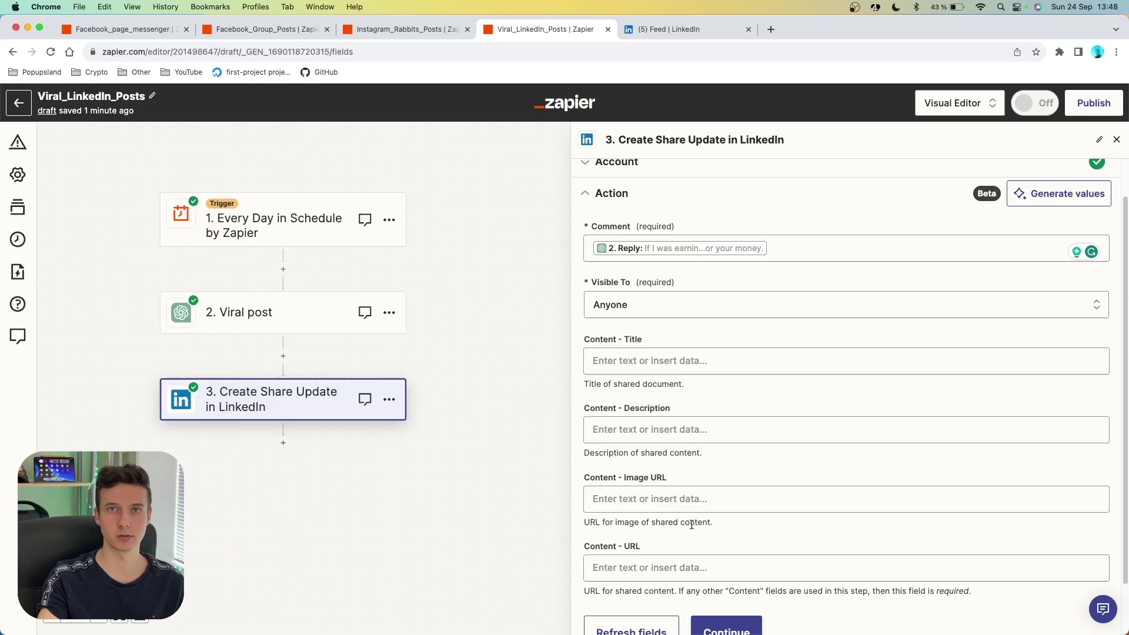
Continue past the optional content fields of the Create Share Update step and retest it to send a new share to LinkedIn
scroll(692, 525, down, 2)
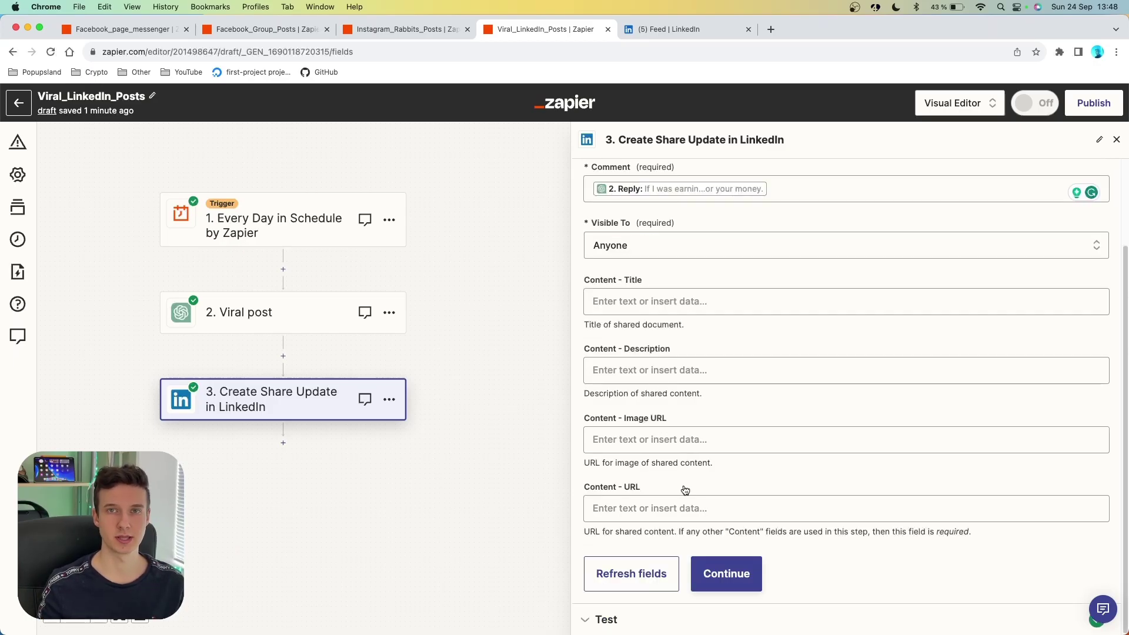
click(728, 574)
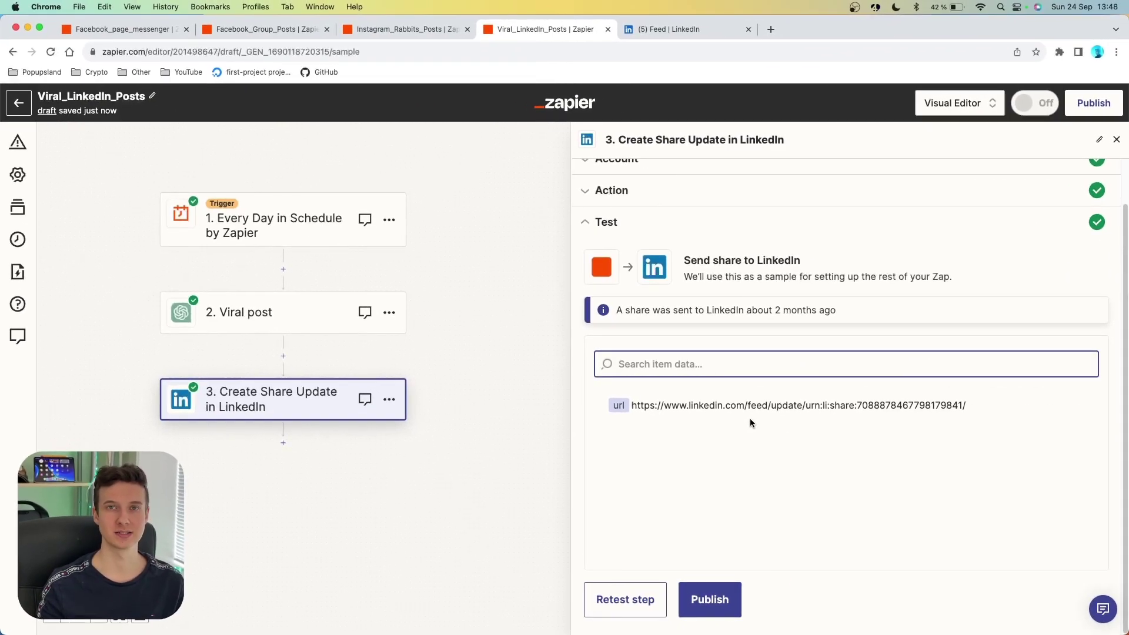
click(626, 599)
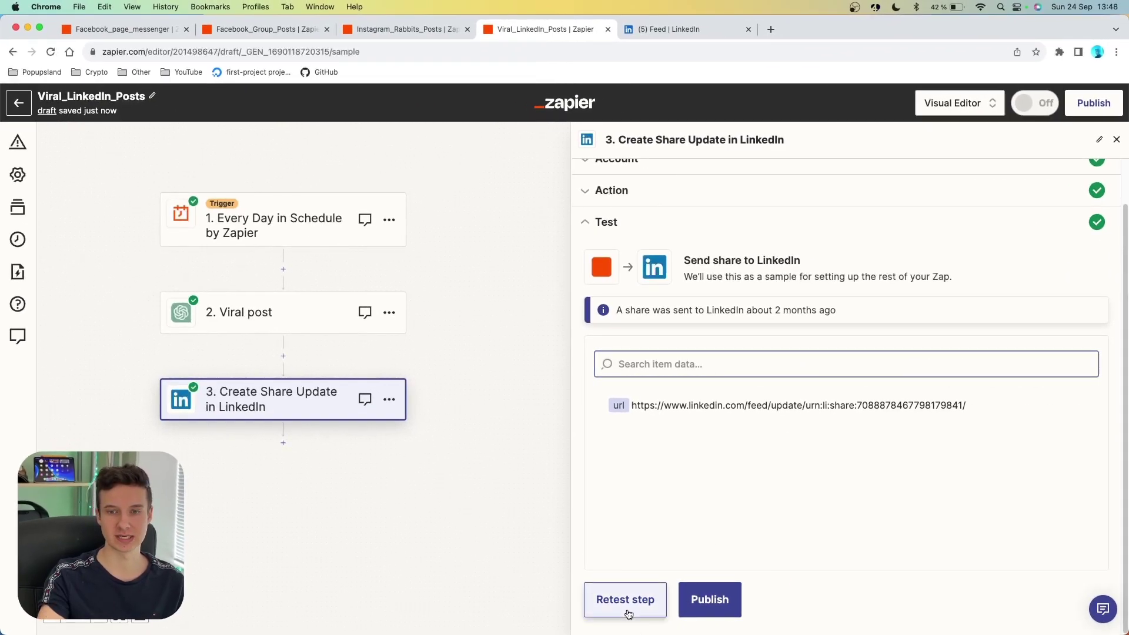
Copy the new share's URL, open it in a new browser tab to read the LinkedIn post, and return to the Viral_LinkedIn_Posts zap
double_click(727, 411)
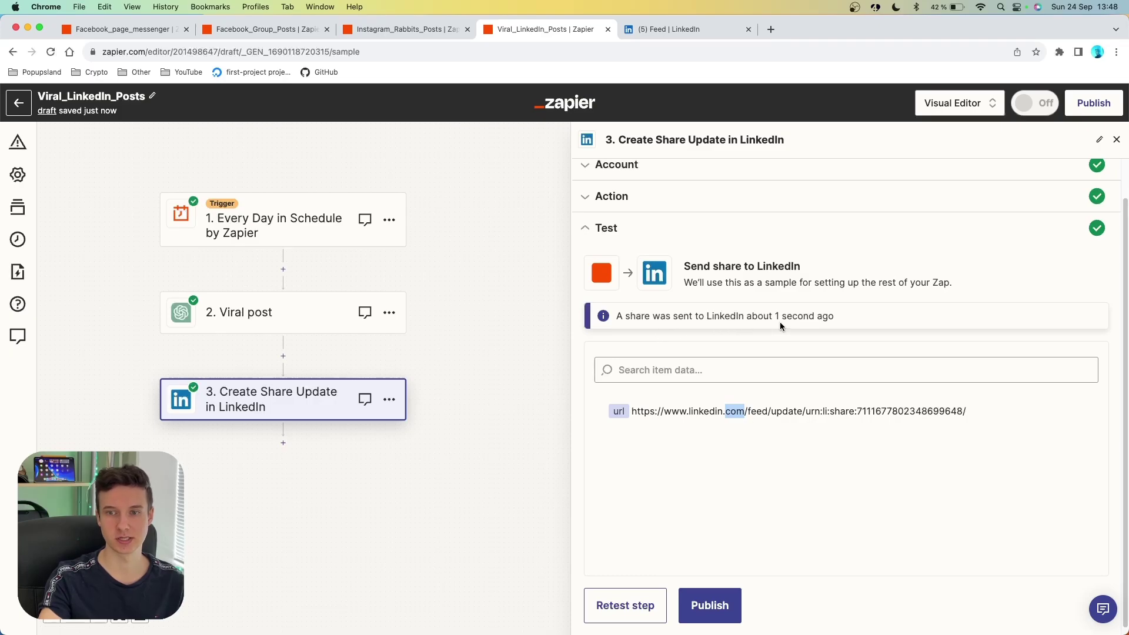
triple_click(780, 411)
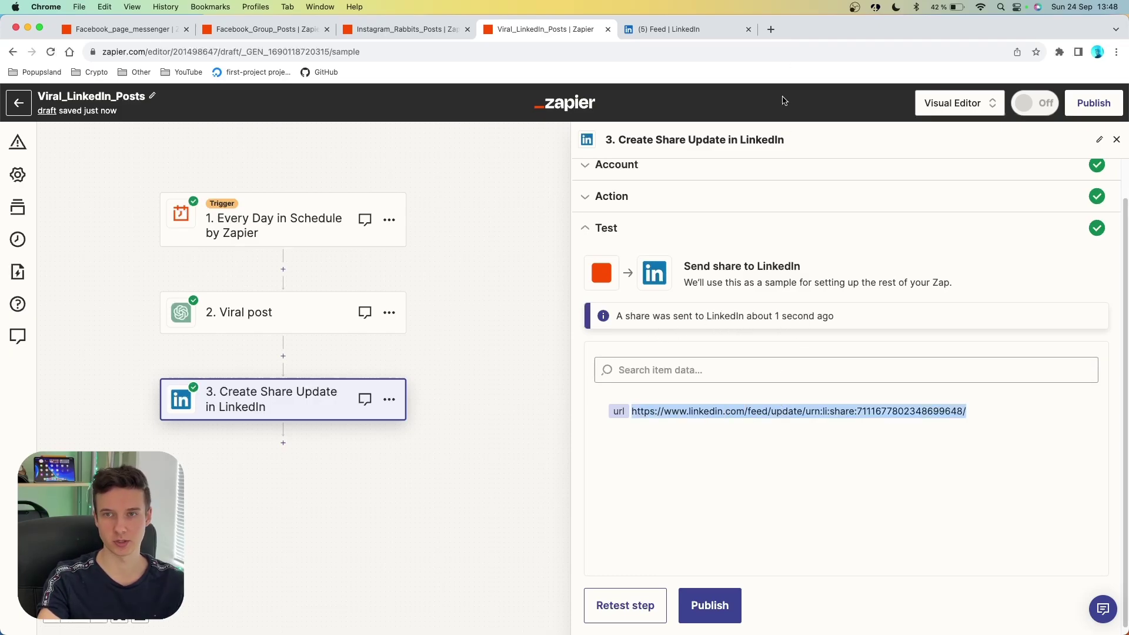
click(770, 31)
key(super+v)
key(Return)
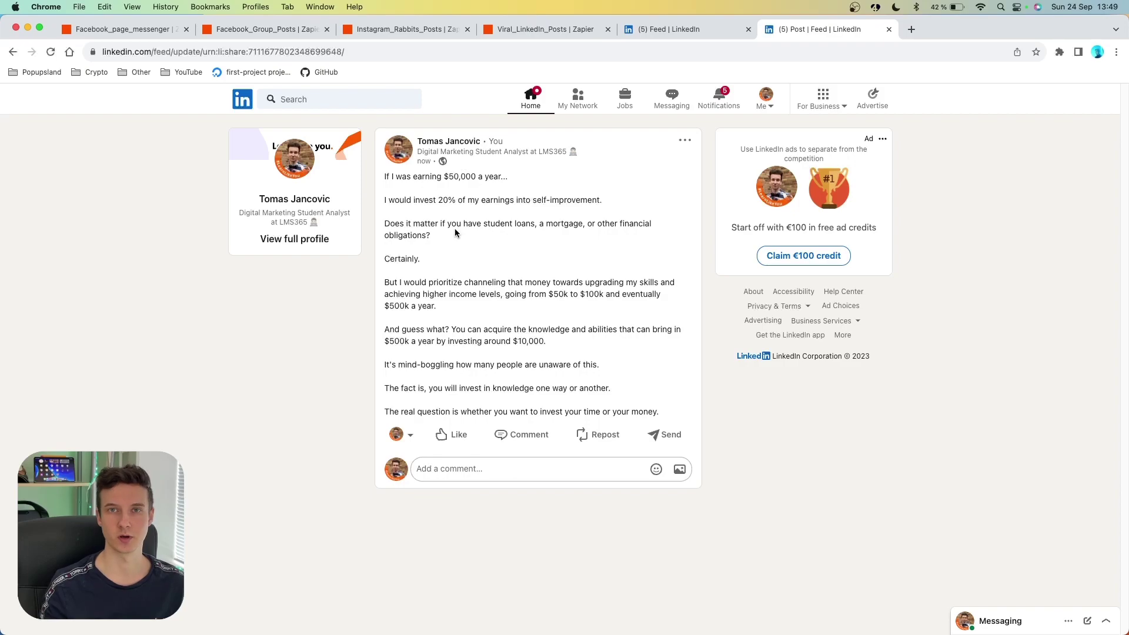
key(super+4)
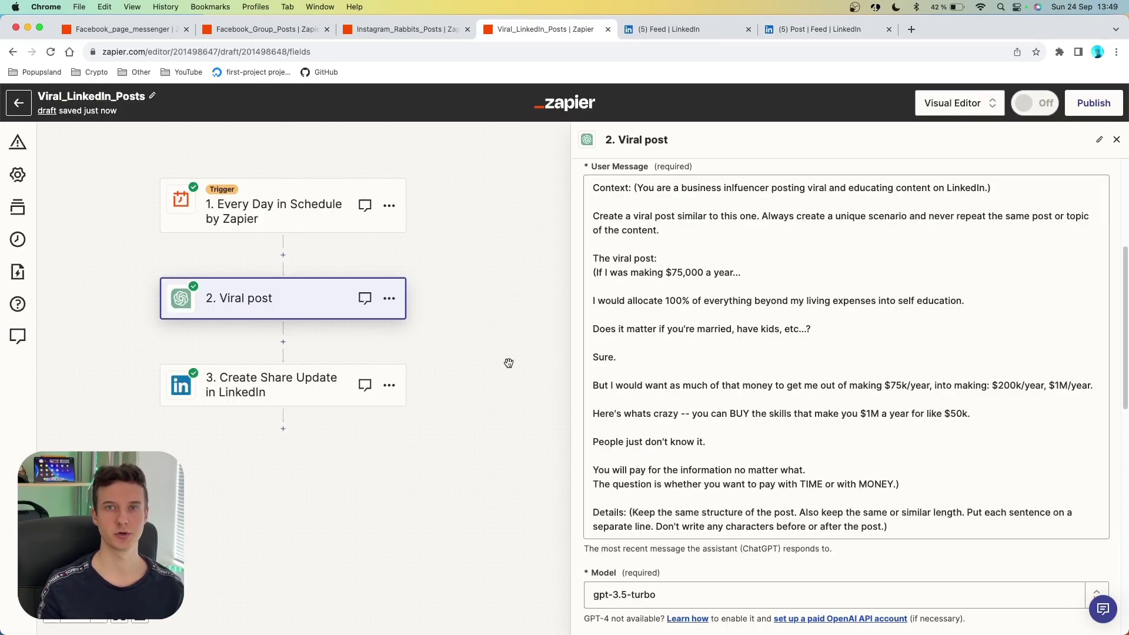